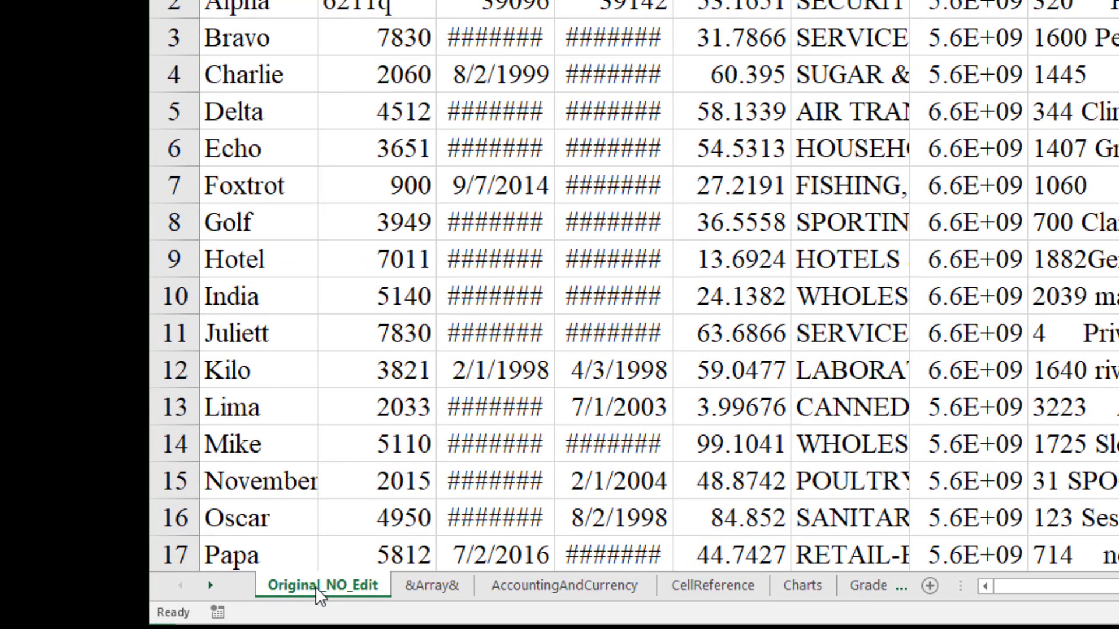
- Create a copy of the Original_NO_Edit sheet and place it at the end of the workbook
right_click(316, 587)
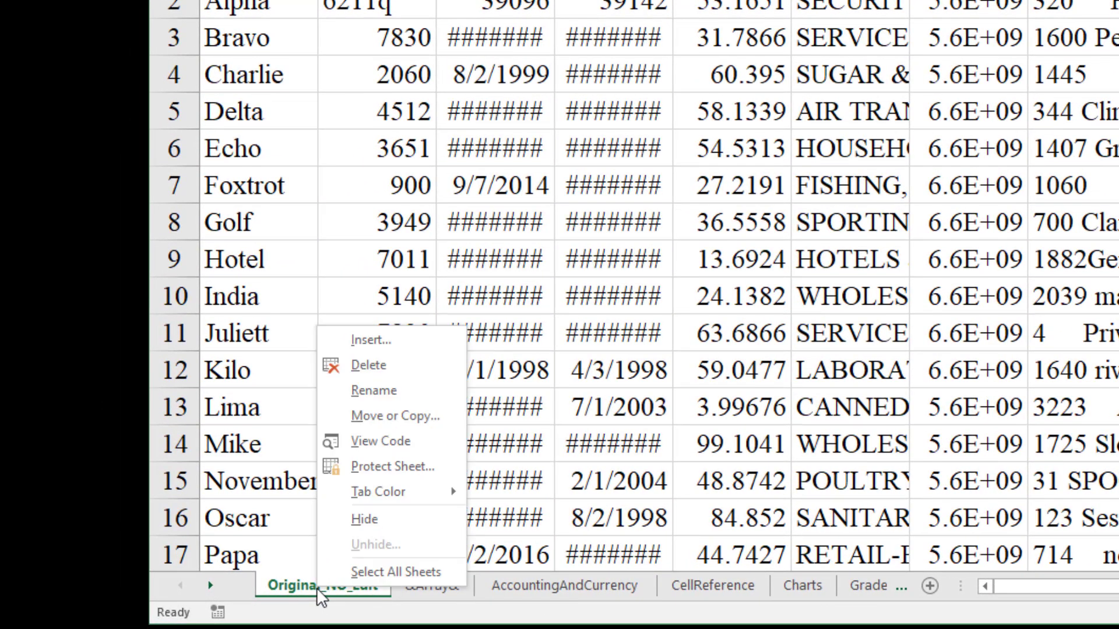
click(442, 415)
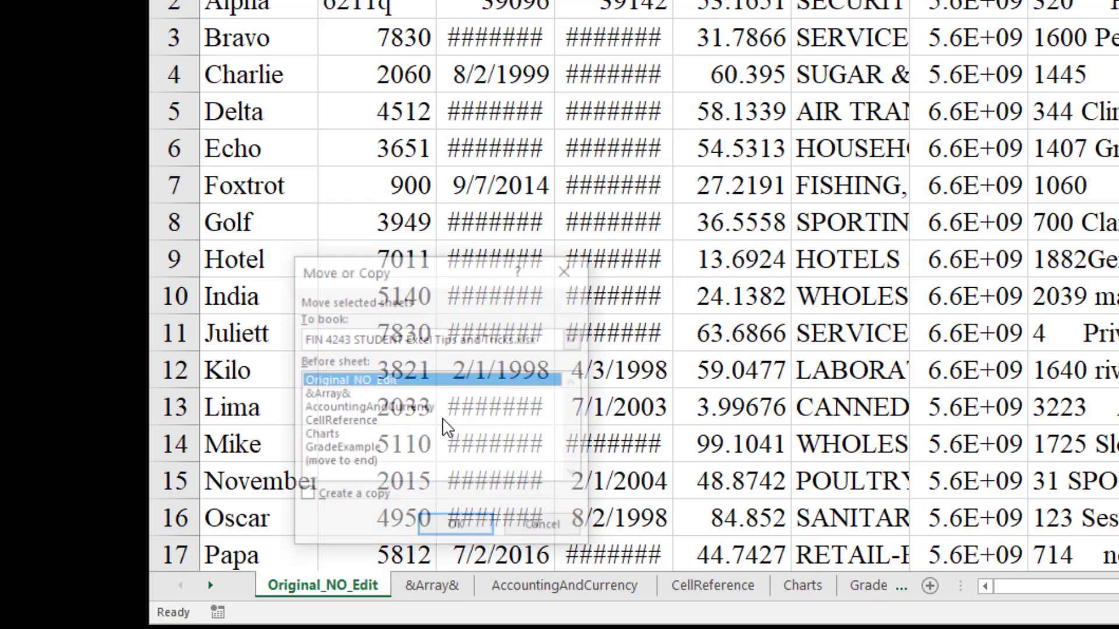
click(309, 500)
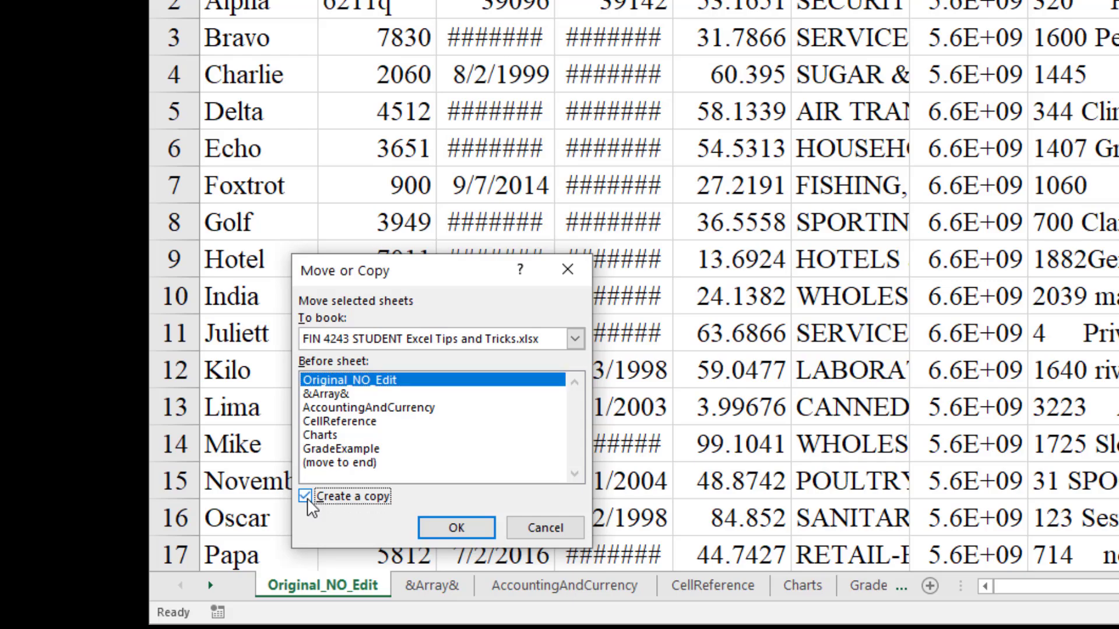
click(372, 463)
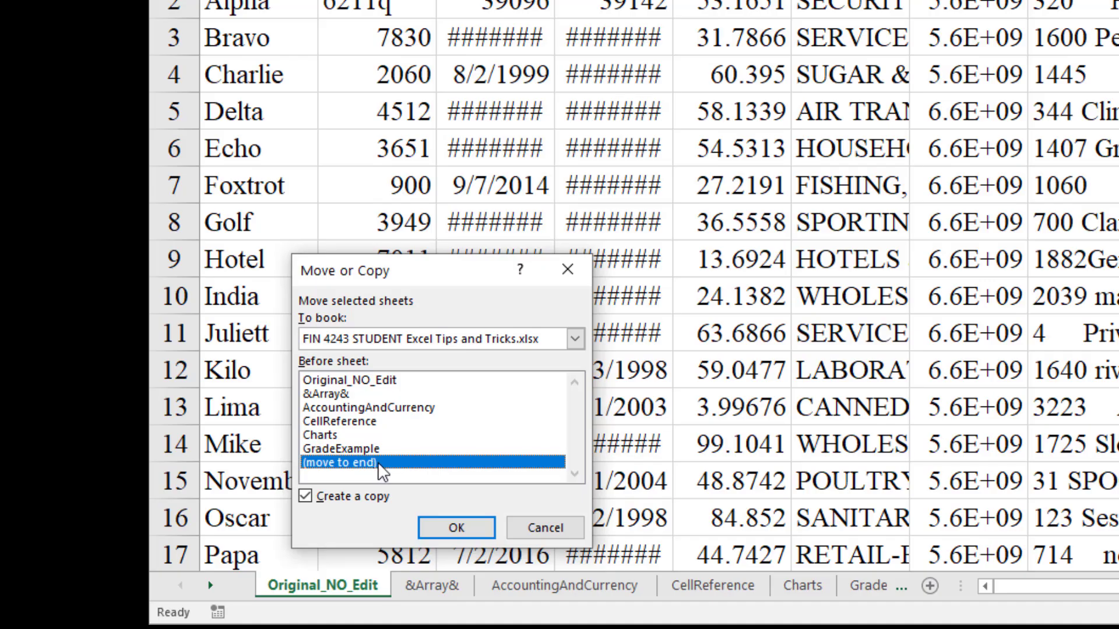
click(456, 527)
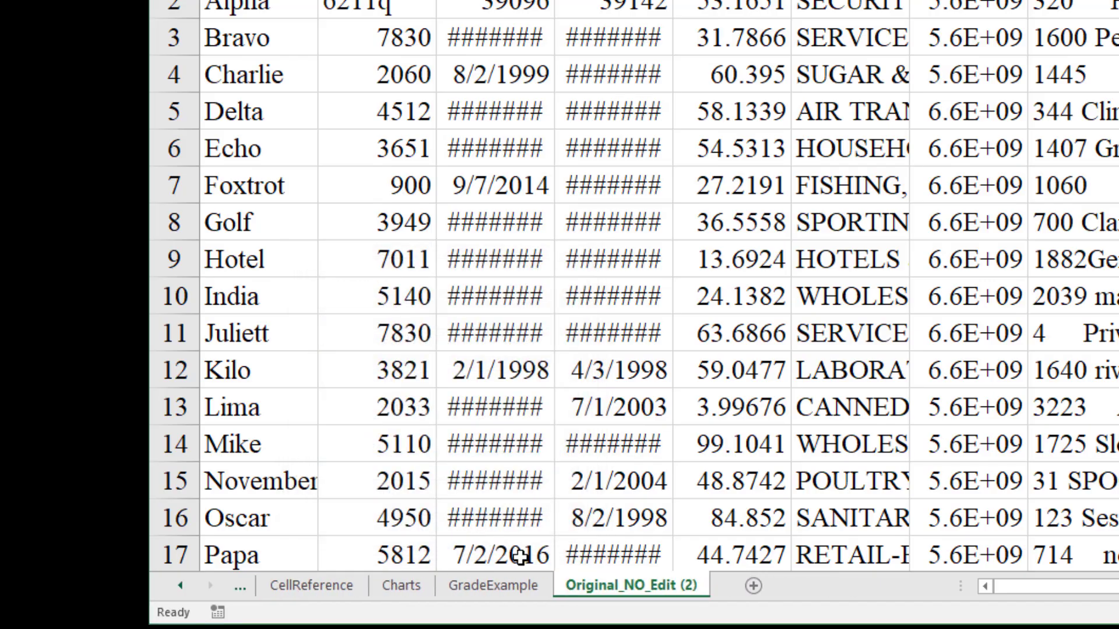
- Rename the copied sheet Original_NO_Edit (2) as IF_FUNCTION
right_click(683, 587)
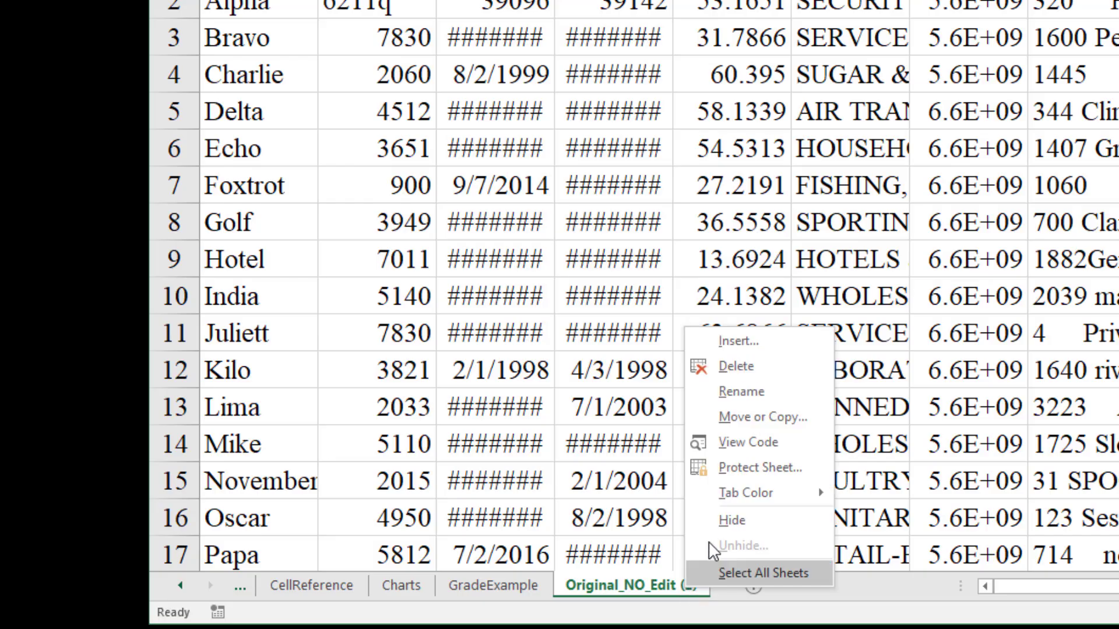
click(809, 392)
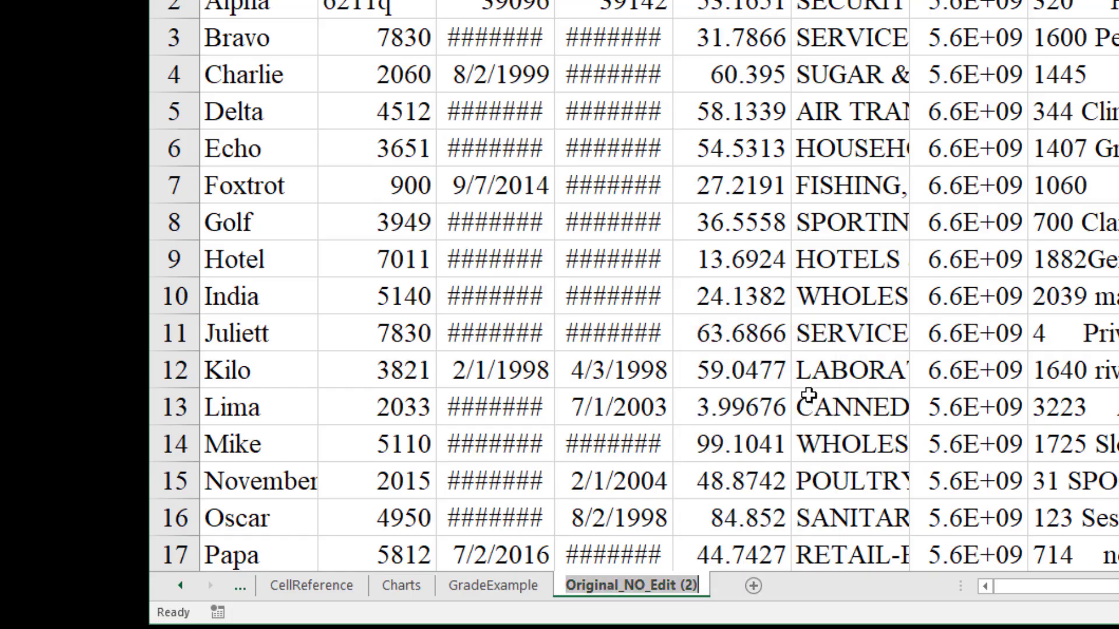
text(IF_FUNCTION)
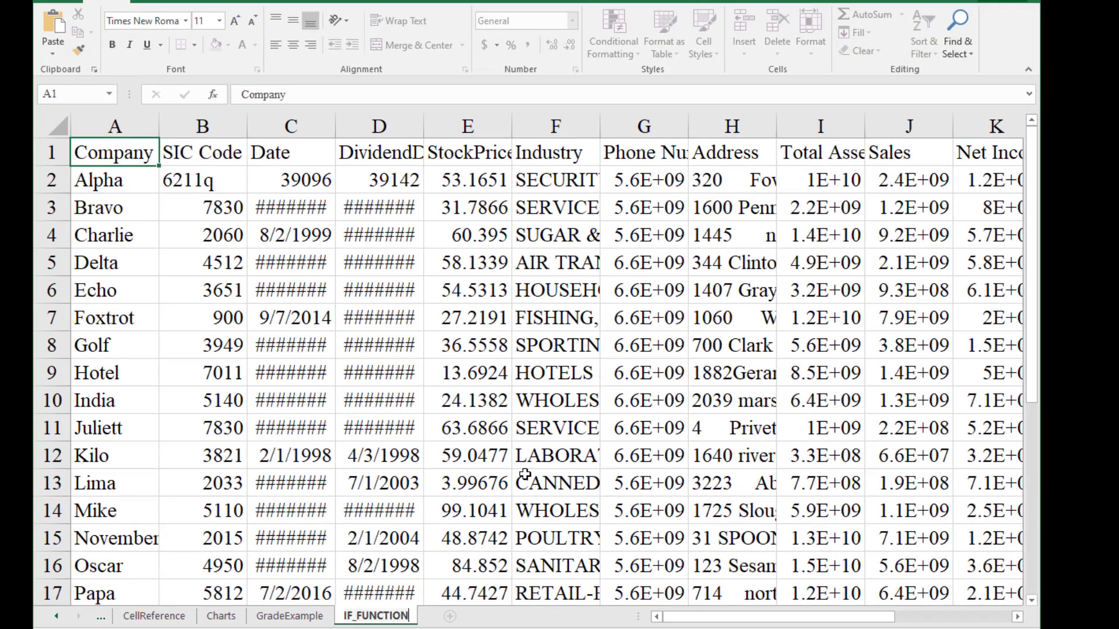
key(Return)
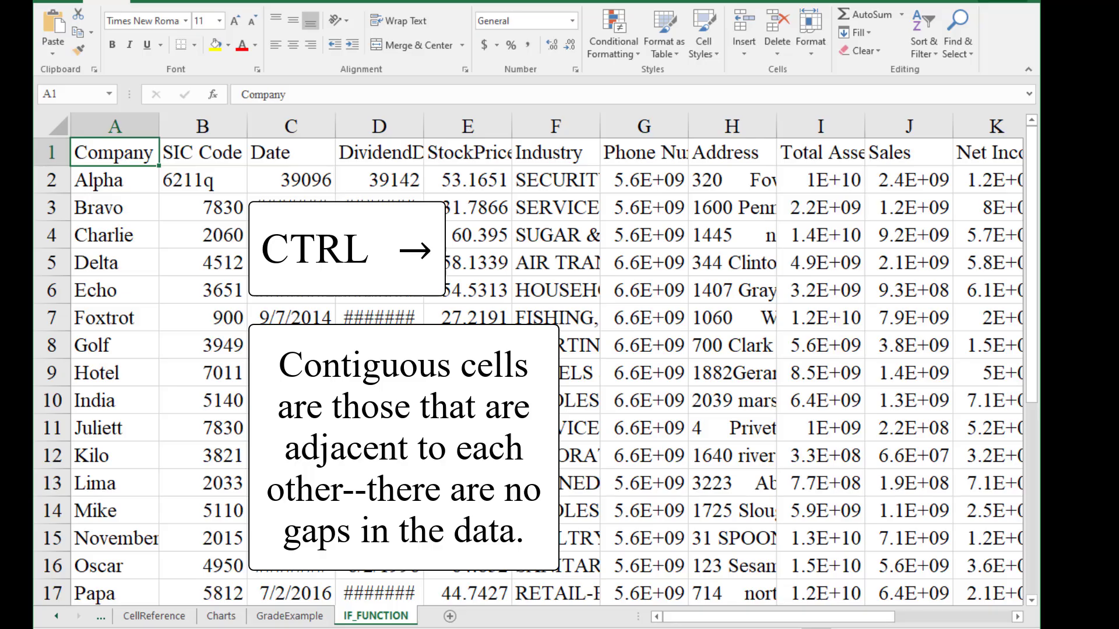
- Enter the header IF SALES in cell P1, the first empty column after the data
key(ctrl+Right)
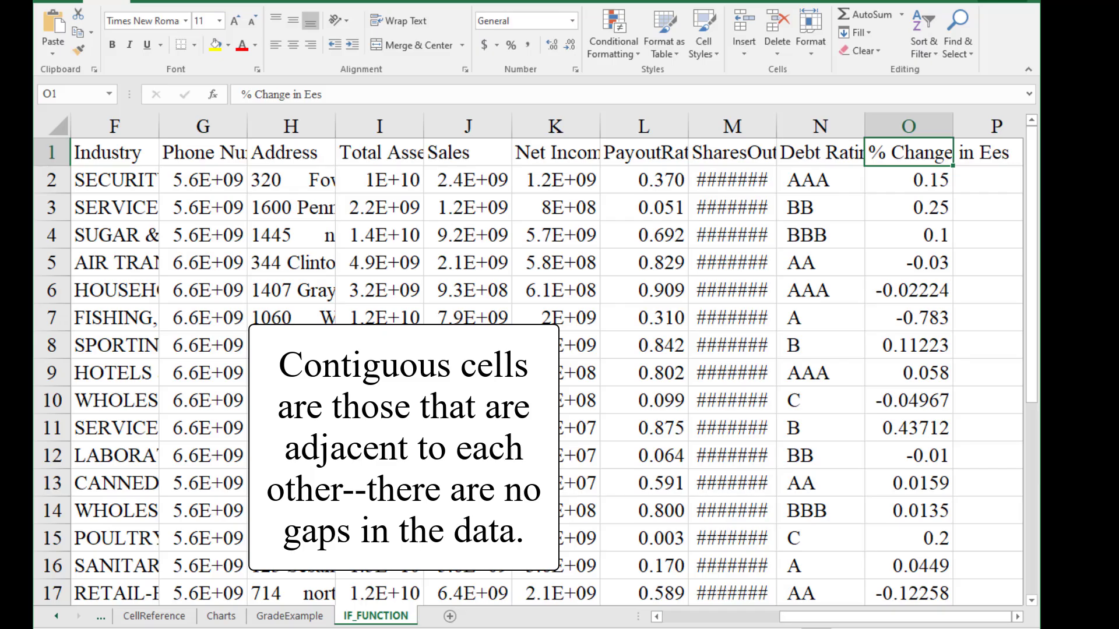
key(Right)
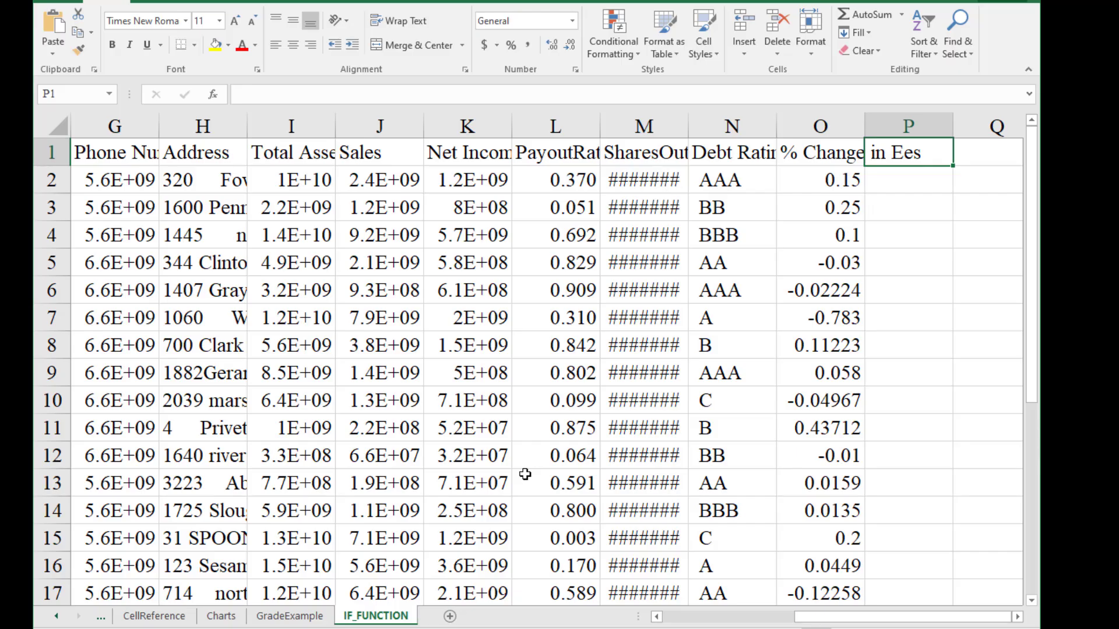
key(Return)
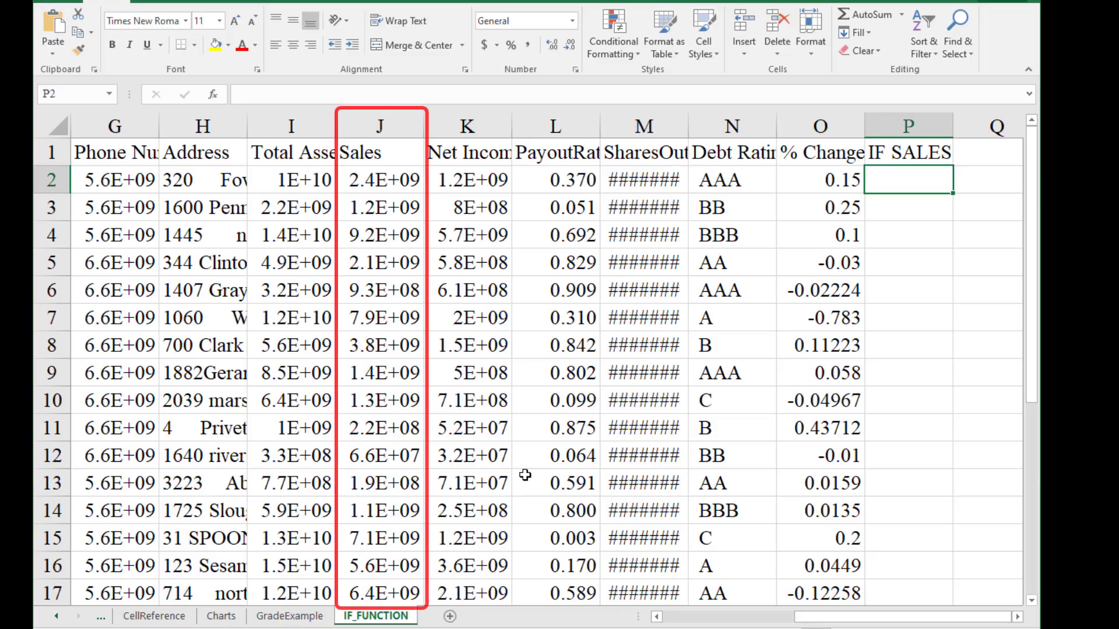
- AutoFit the width of Sales column J based on the value in cell J2
key(Left)
key(Left)
key(Left)
key(Left)
key(Left)
key(Left)
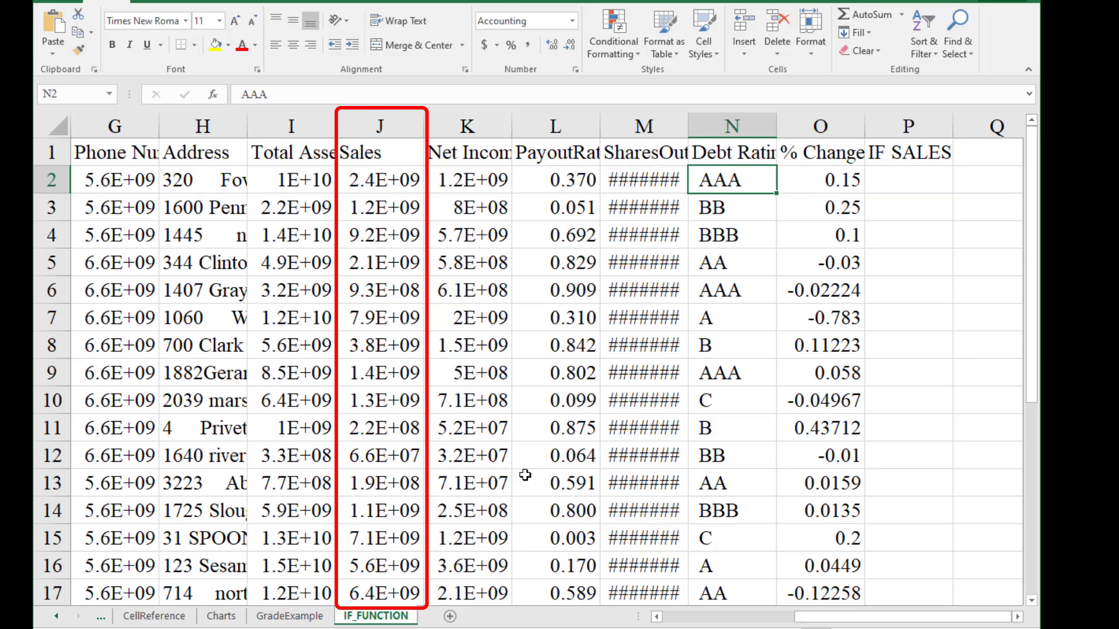
key(alt+h)
key(o)
key(i)
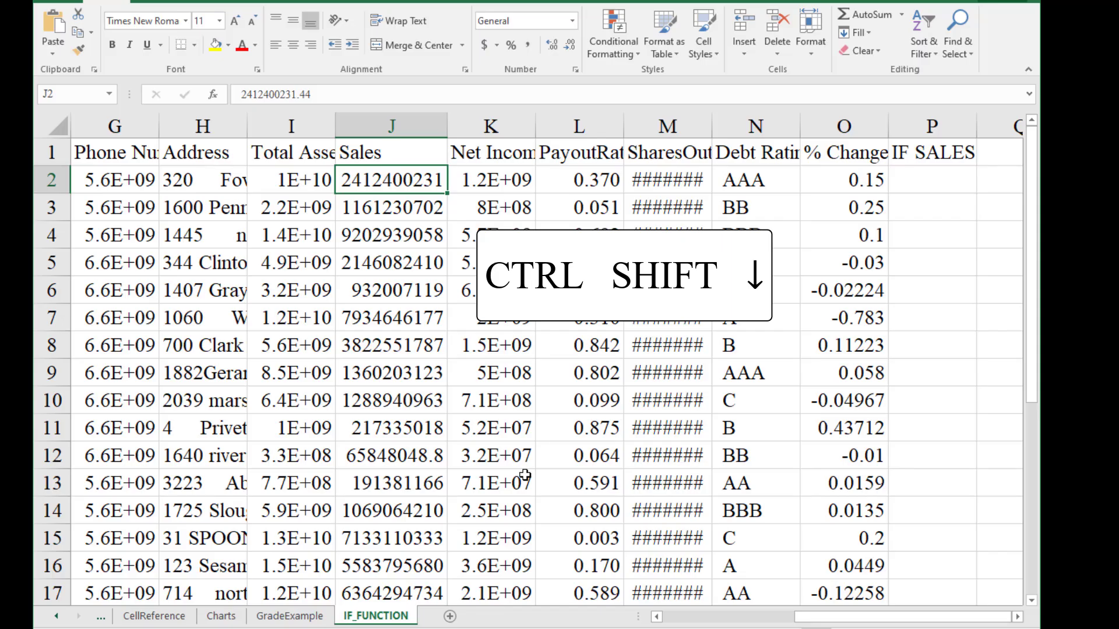
- Apply the Currency number format to the Sales values in J2:J27
key(ctrl+shift+Down)
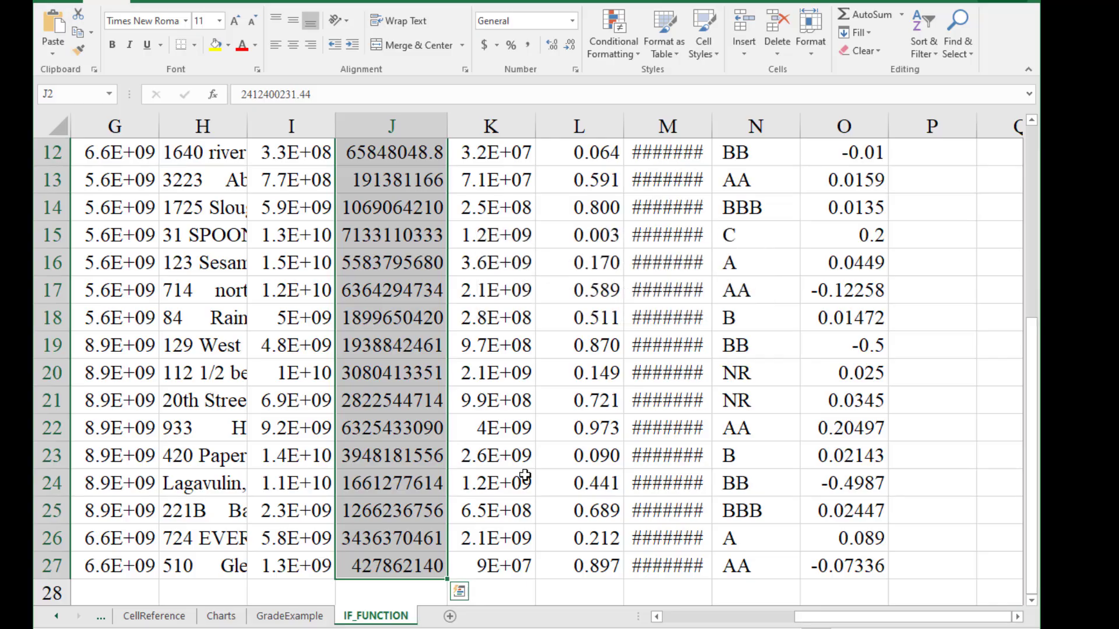
key(ctrl+shift+Up)
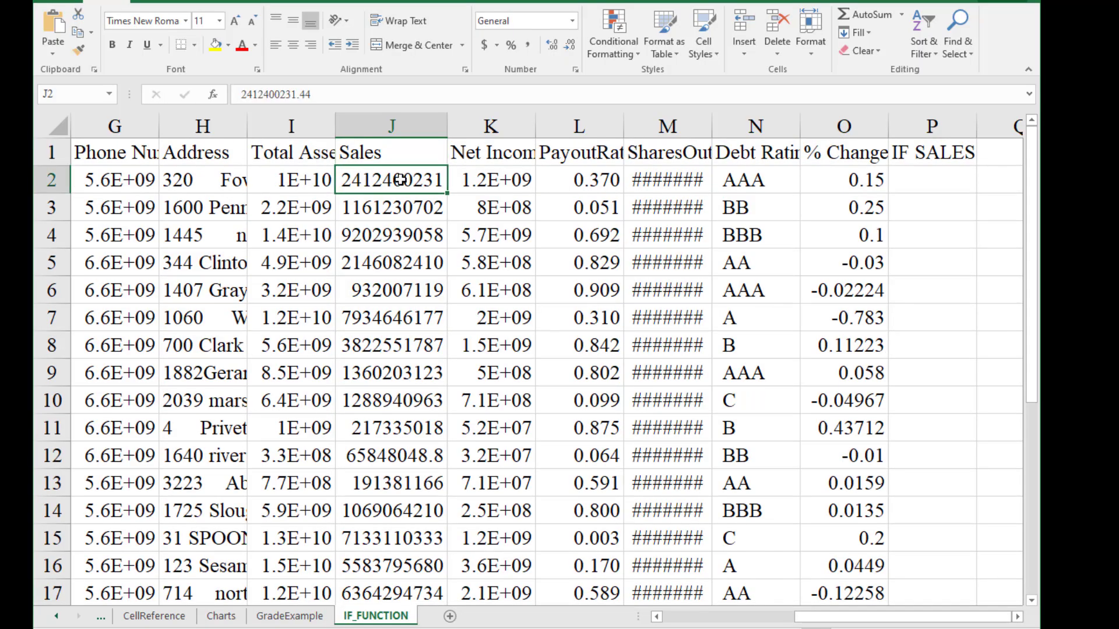
scroll(399, 179, down, 3)
scroll(349, 332, down, 3)
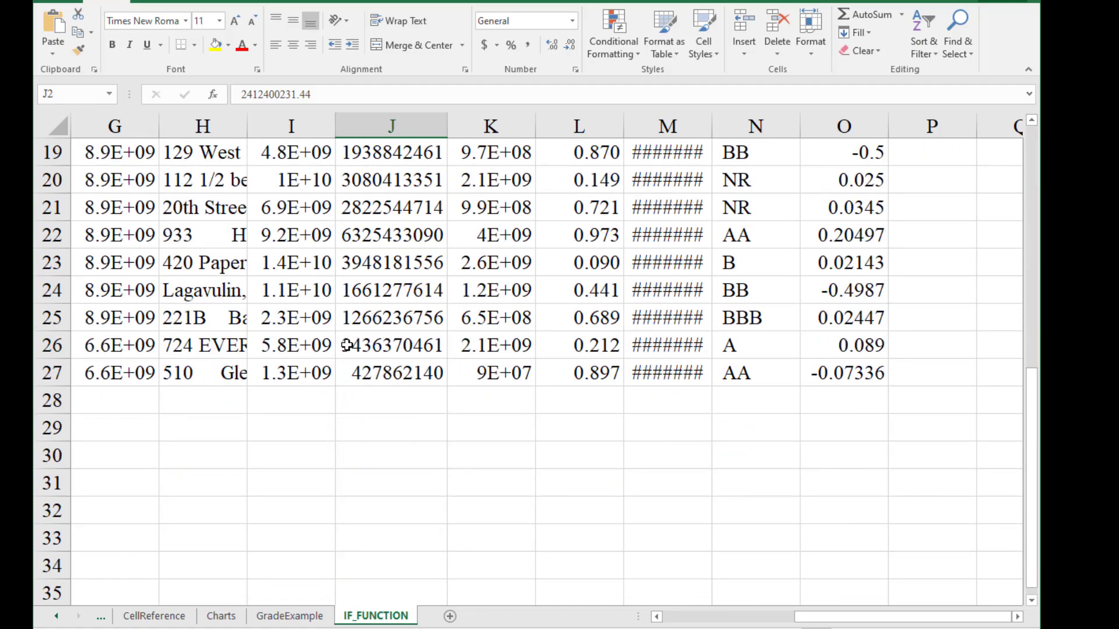
shift+click(396, 377)
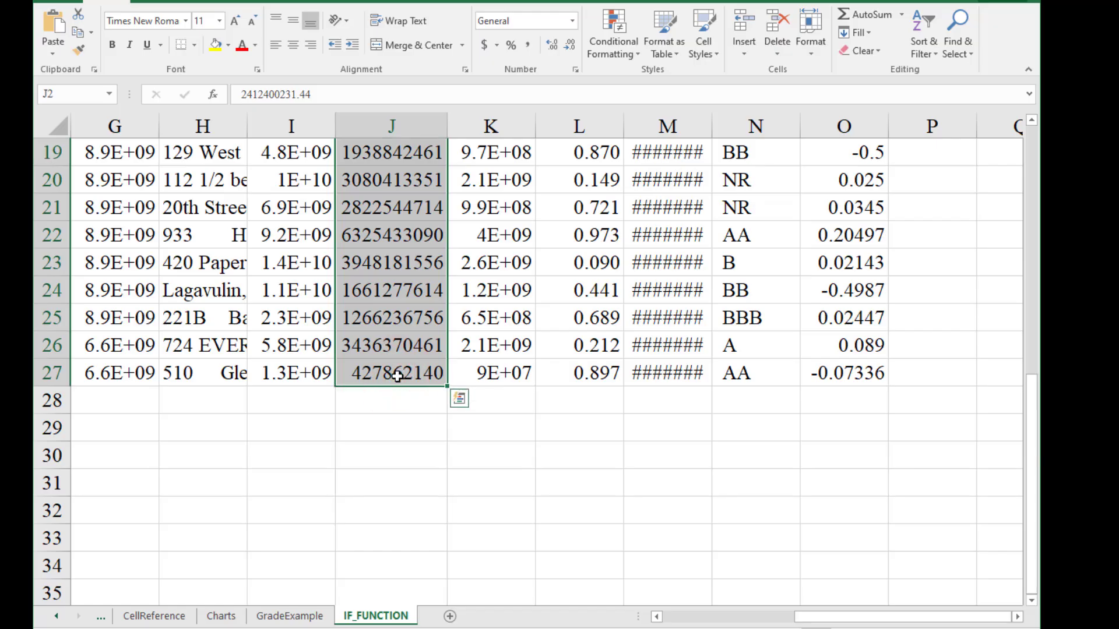
scroll(397, 376, up, 6)
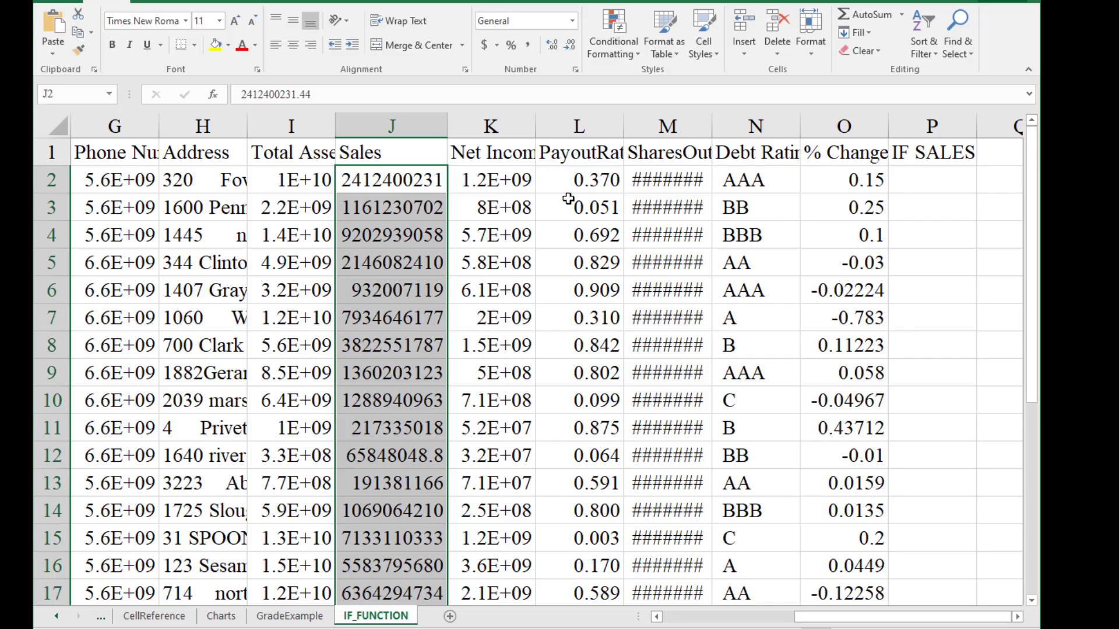
click(572, 21)
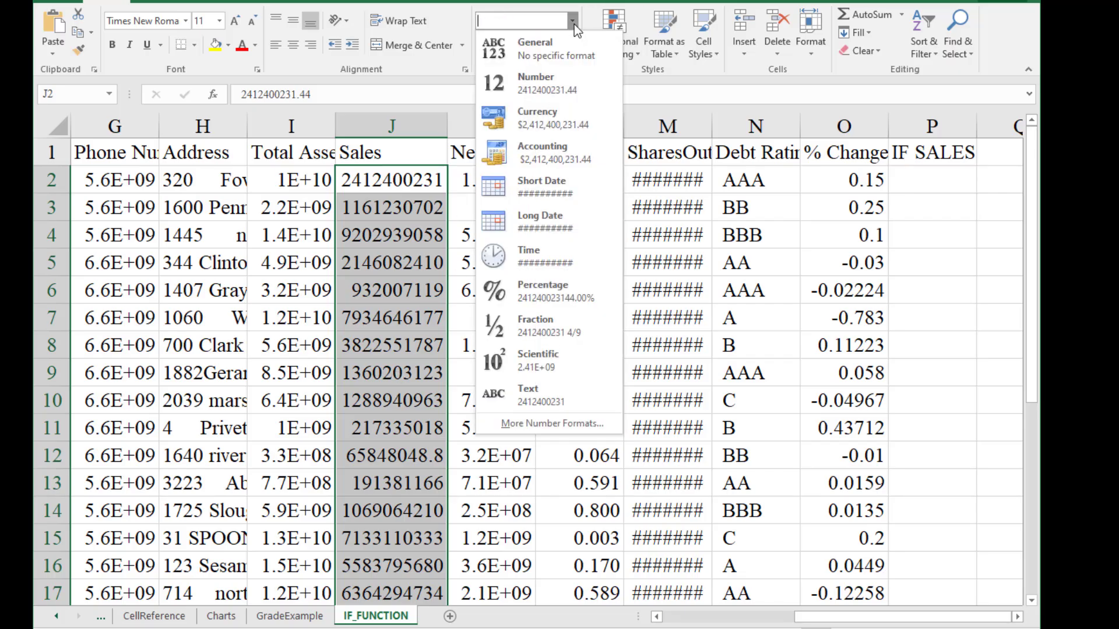
click(583, 126)
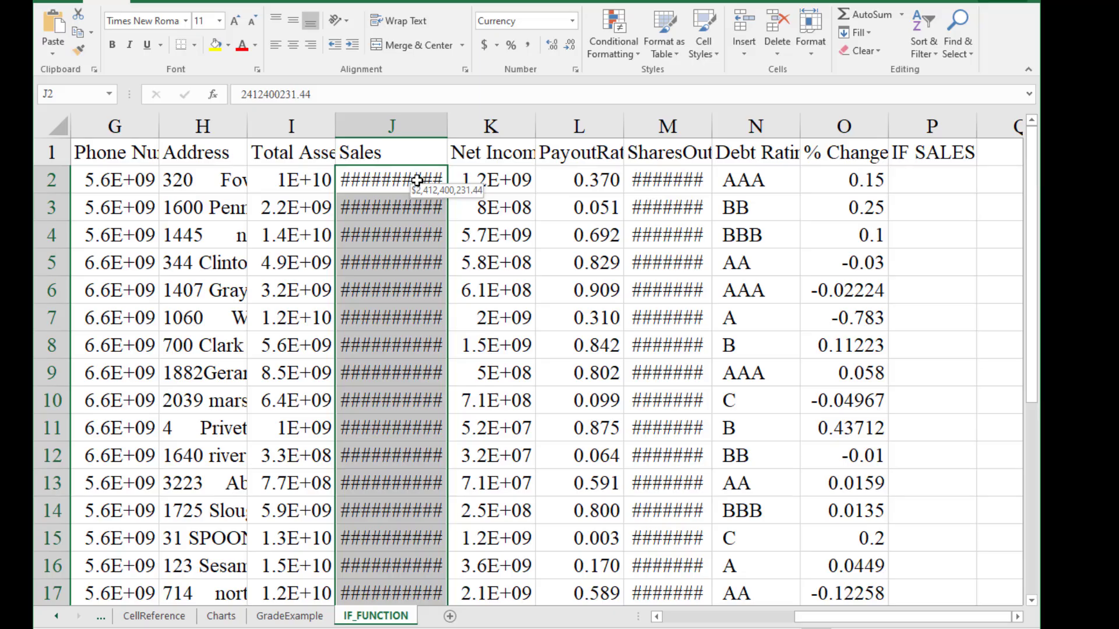
- AutoFit the Sales column so the currency values fit its width
key(alt+h)
key(o)
key(i)
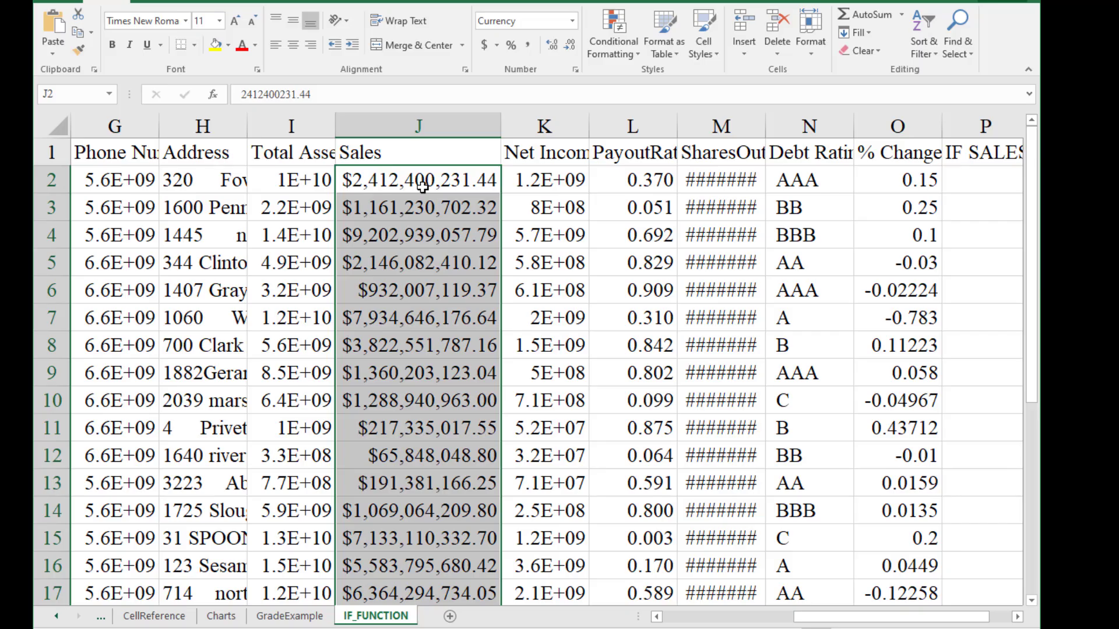
- Start an IF formula in cell P2, below the IF SALES header
key(Up)
key(ctrl+Right)
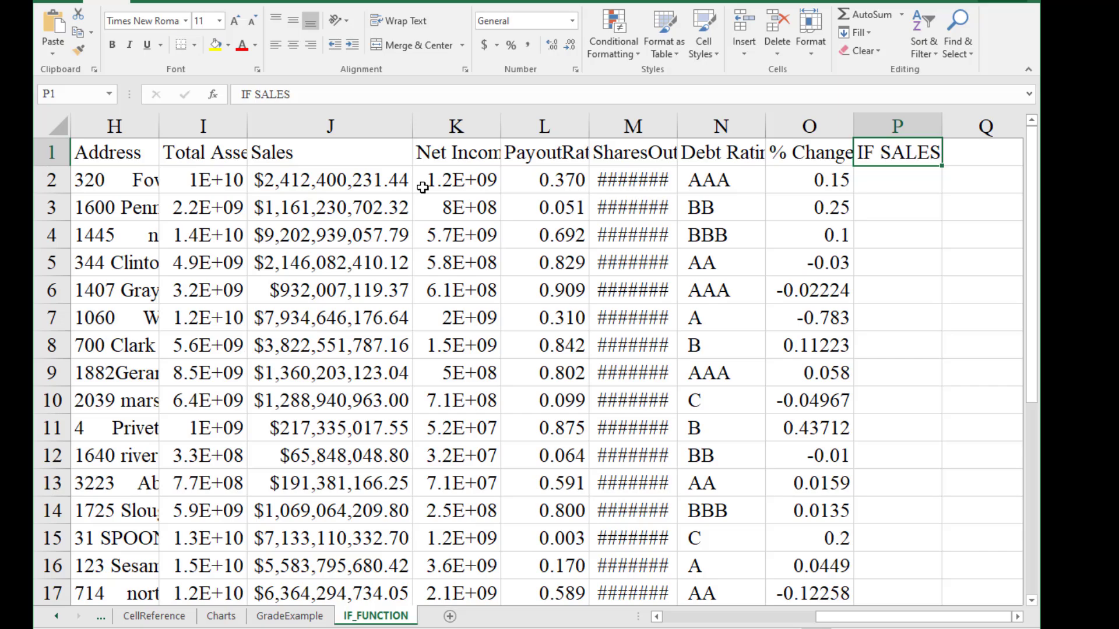
key(Down)
key(Up)
key(Down)
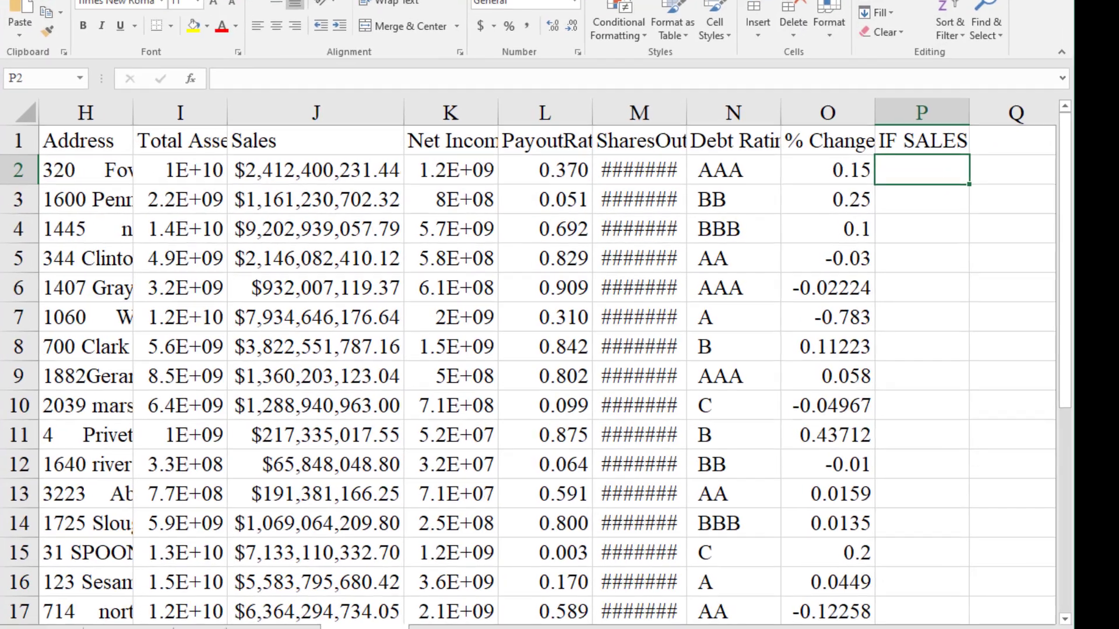
scroll(956, 545, right, 2)
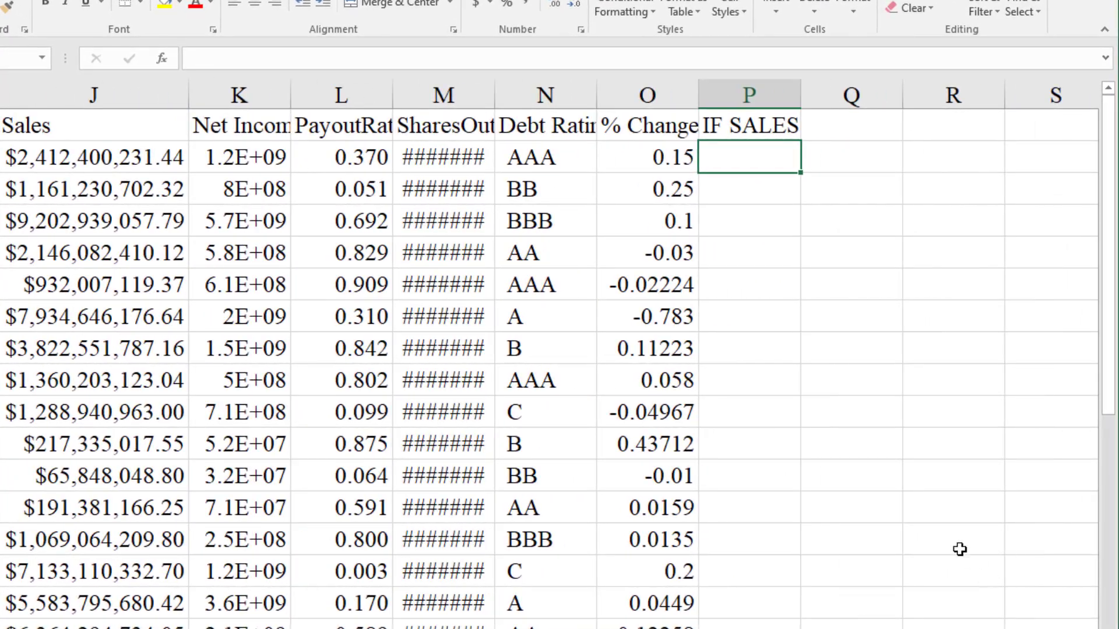
text(=if)
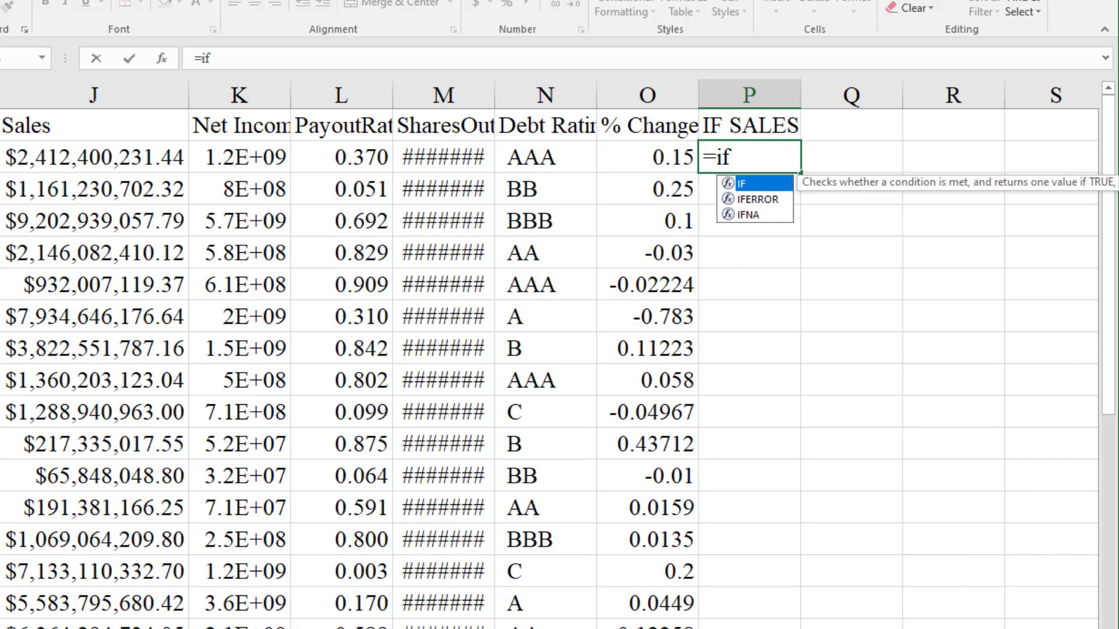
scroll(960, 548, right, 2)
click(1019, 617)
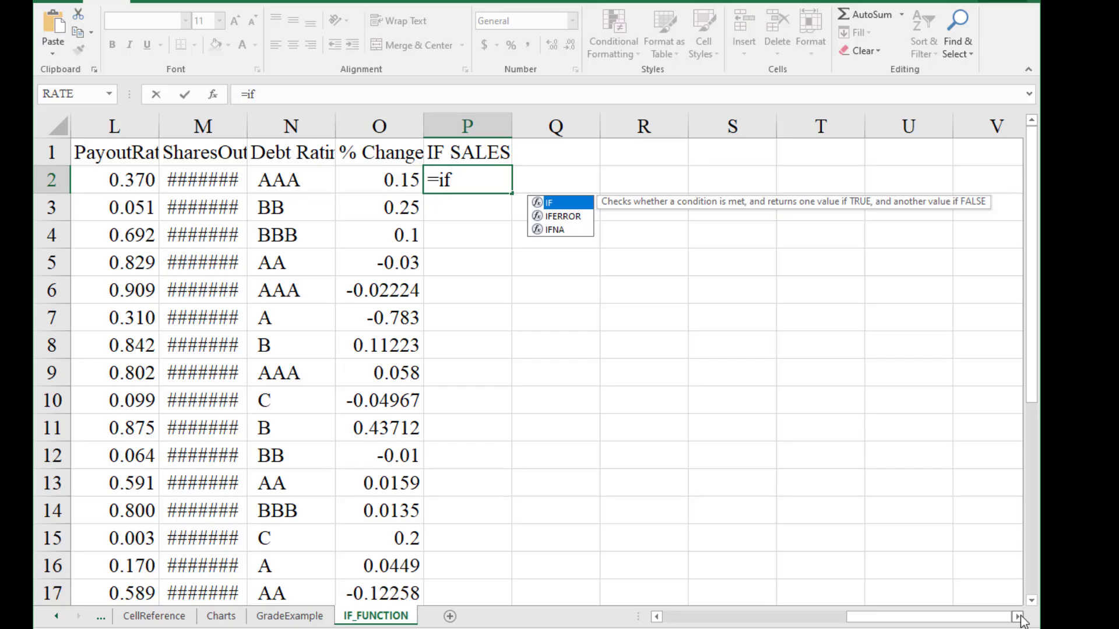
text(()
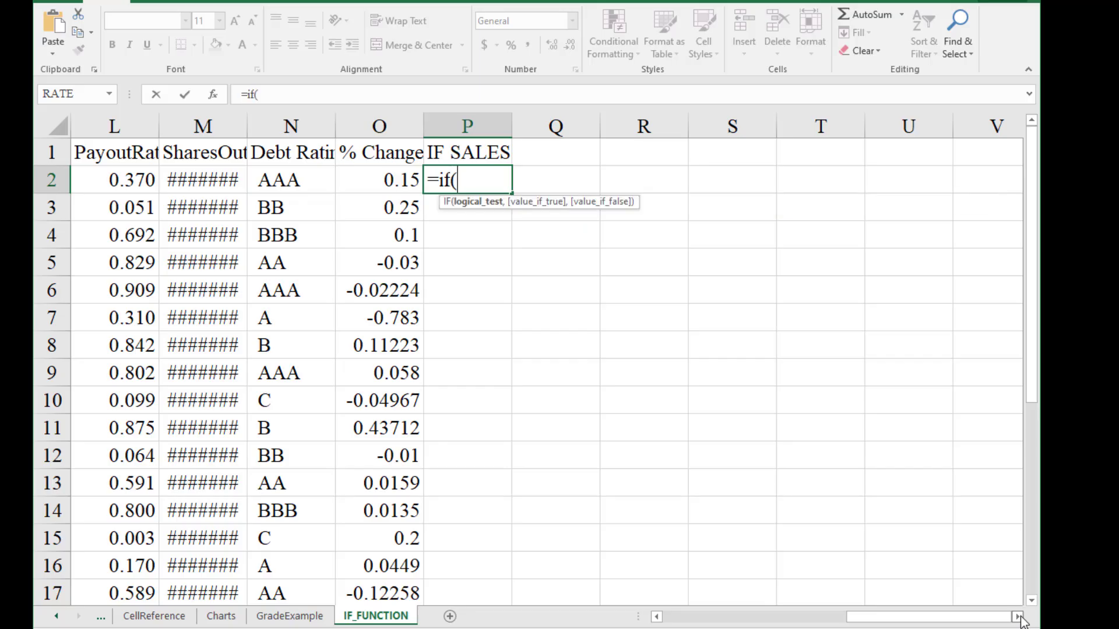
click(657, 618)
click(657, 617)
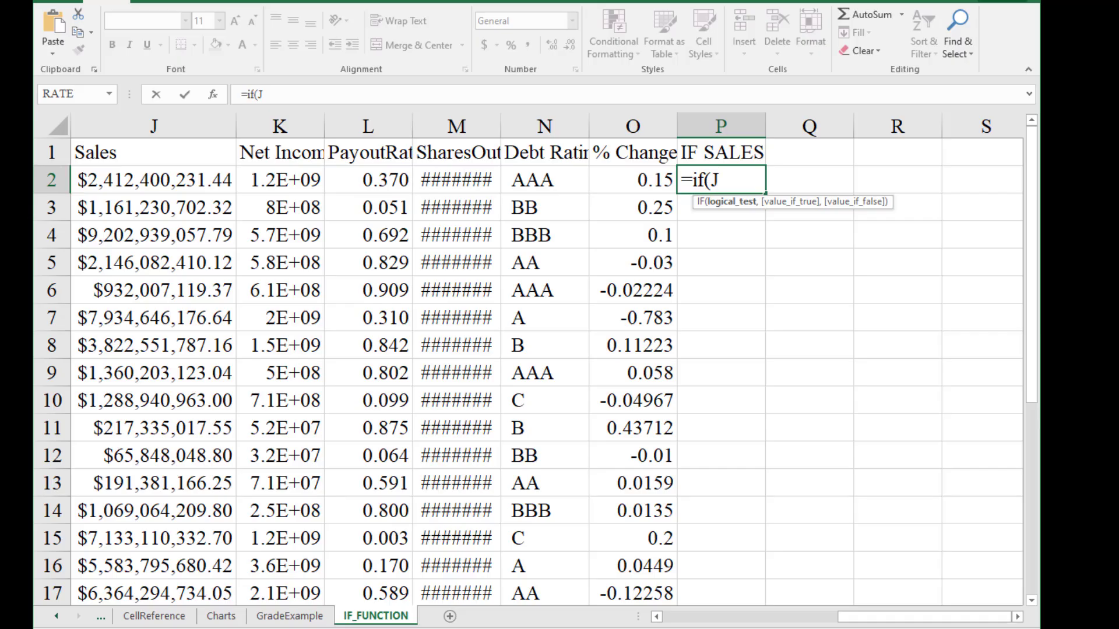
text(2)
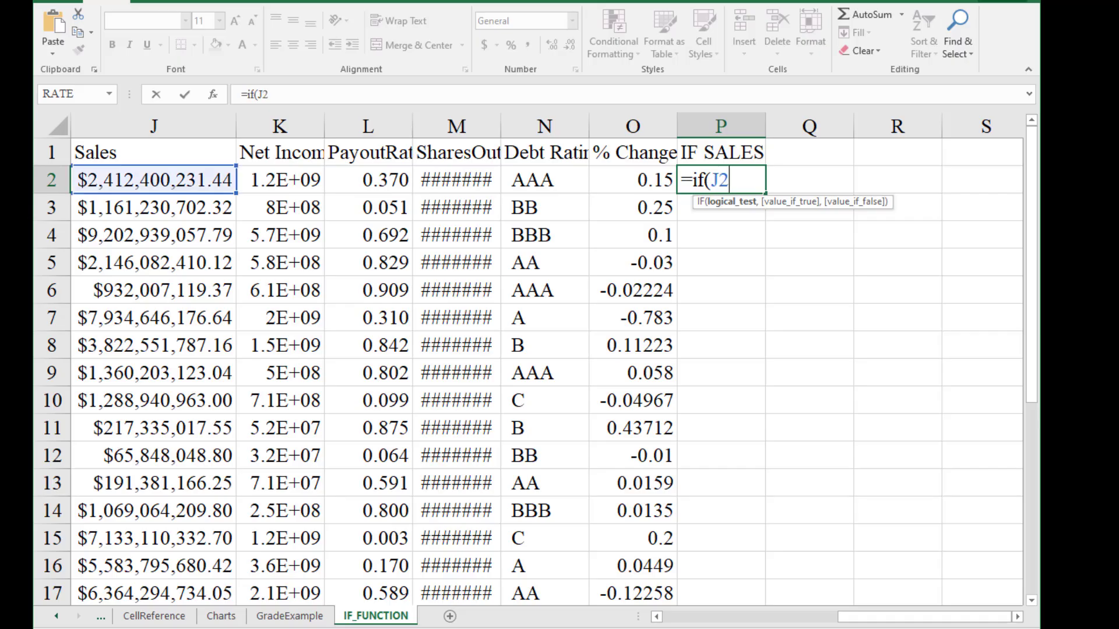
text(>1000000)
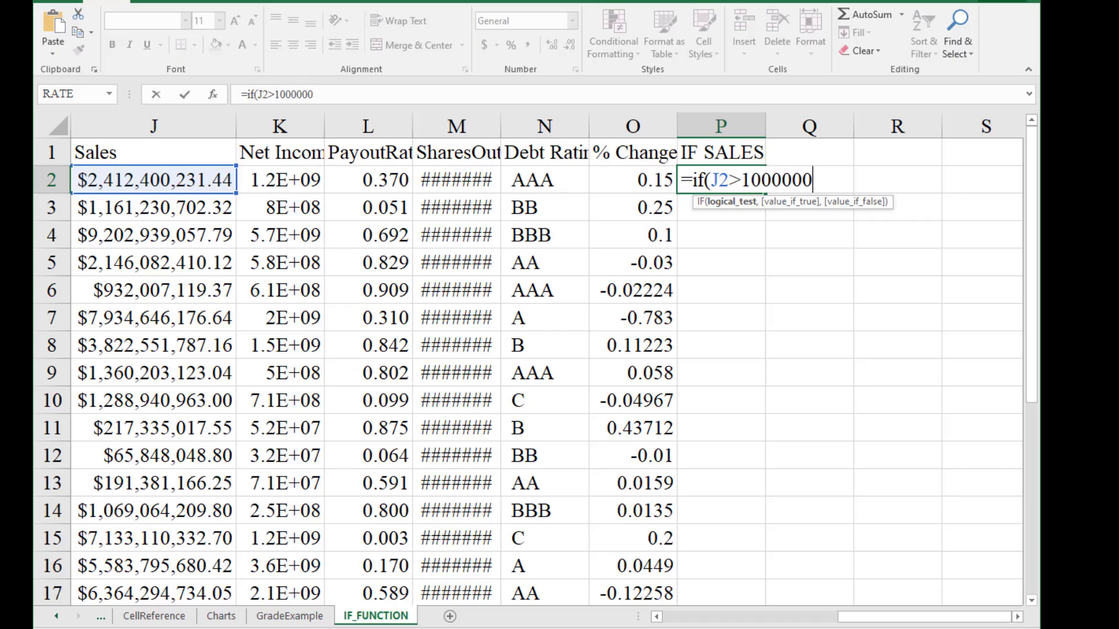
text(000,)
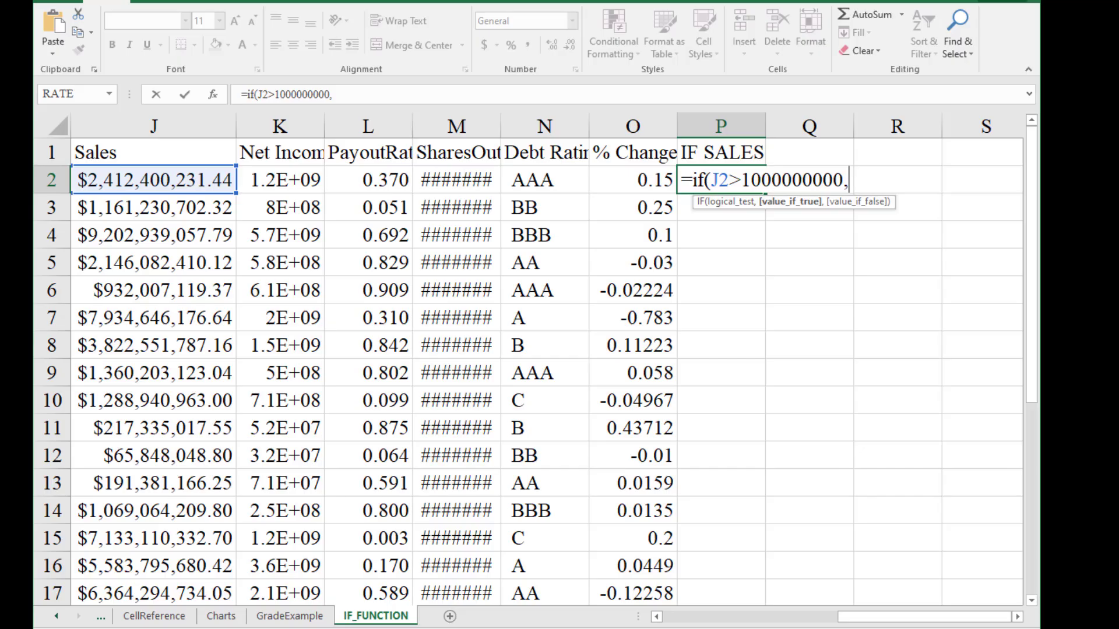
text(J2)
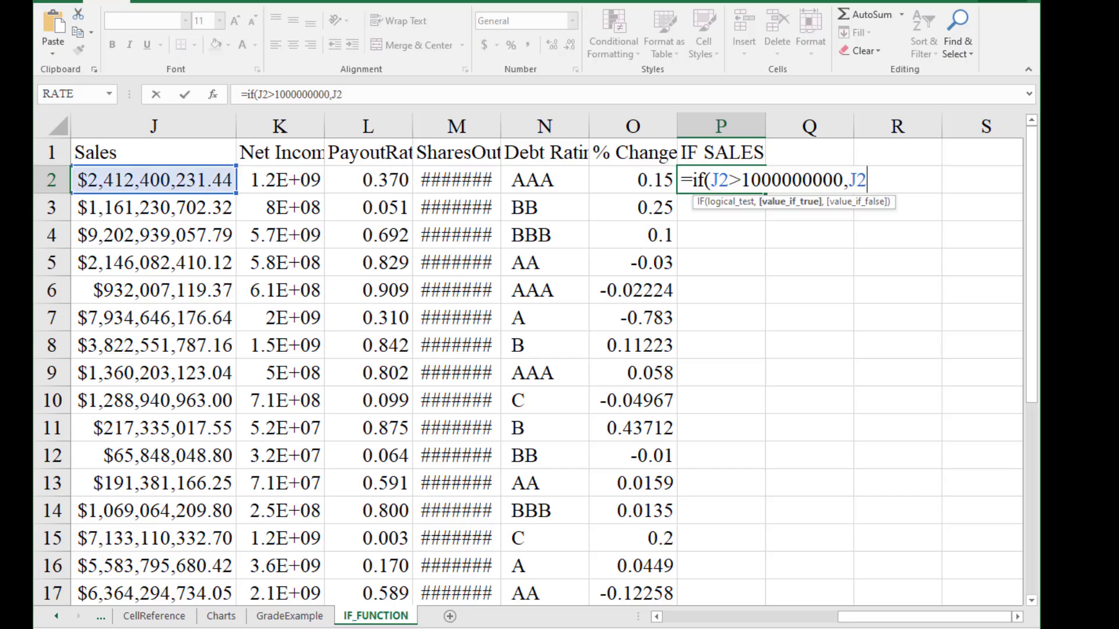
text())
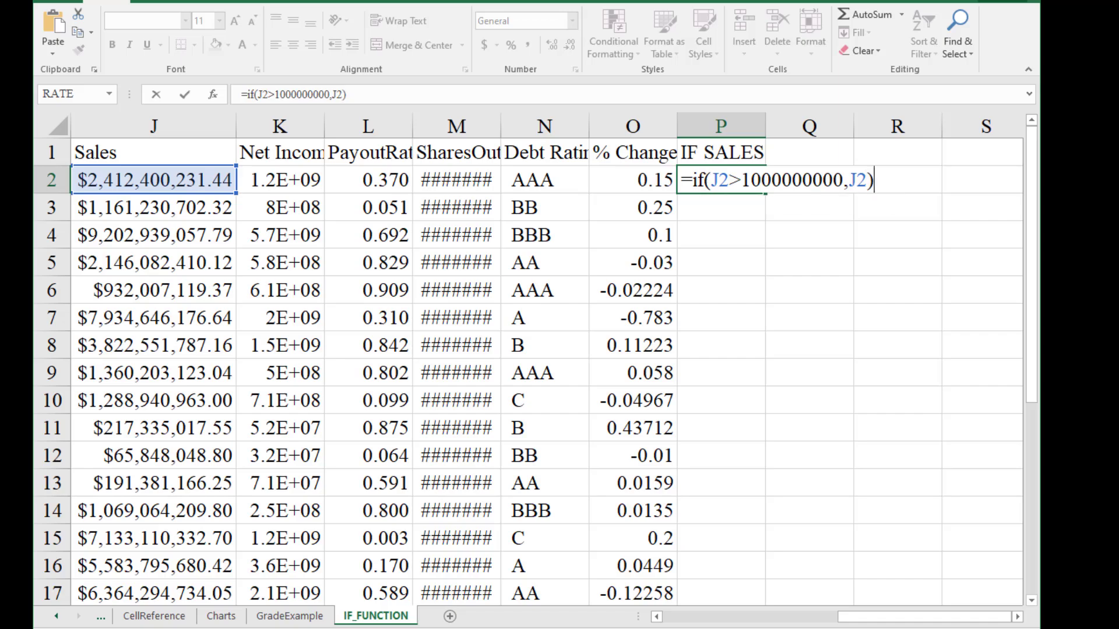
key(Return)
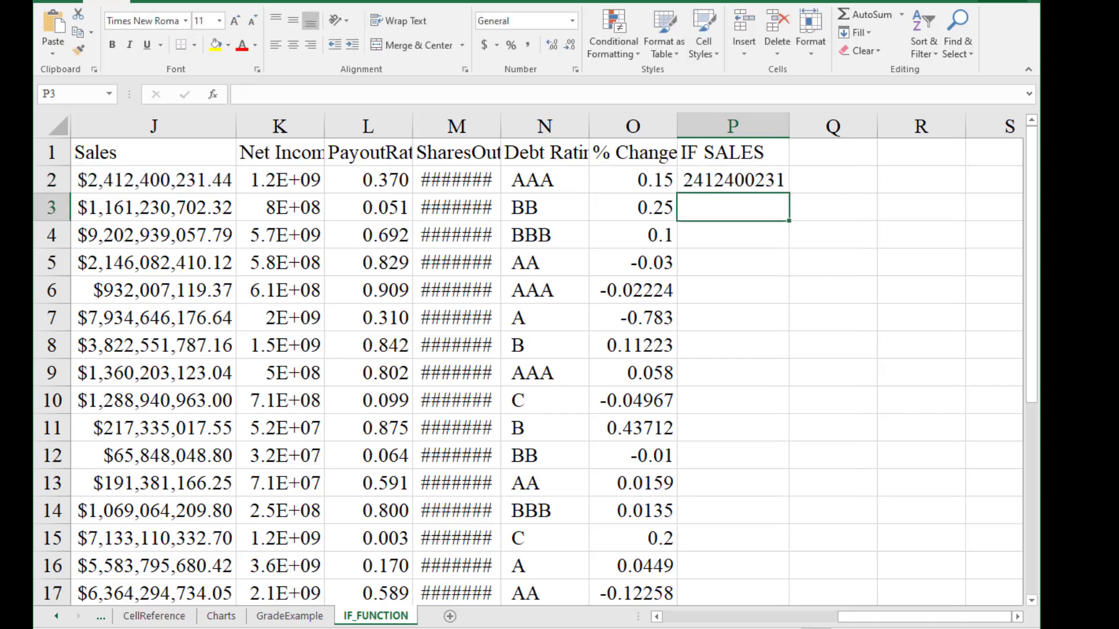
- Apply the Currency number format to the IF formula result in P2
click(732, 180)
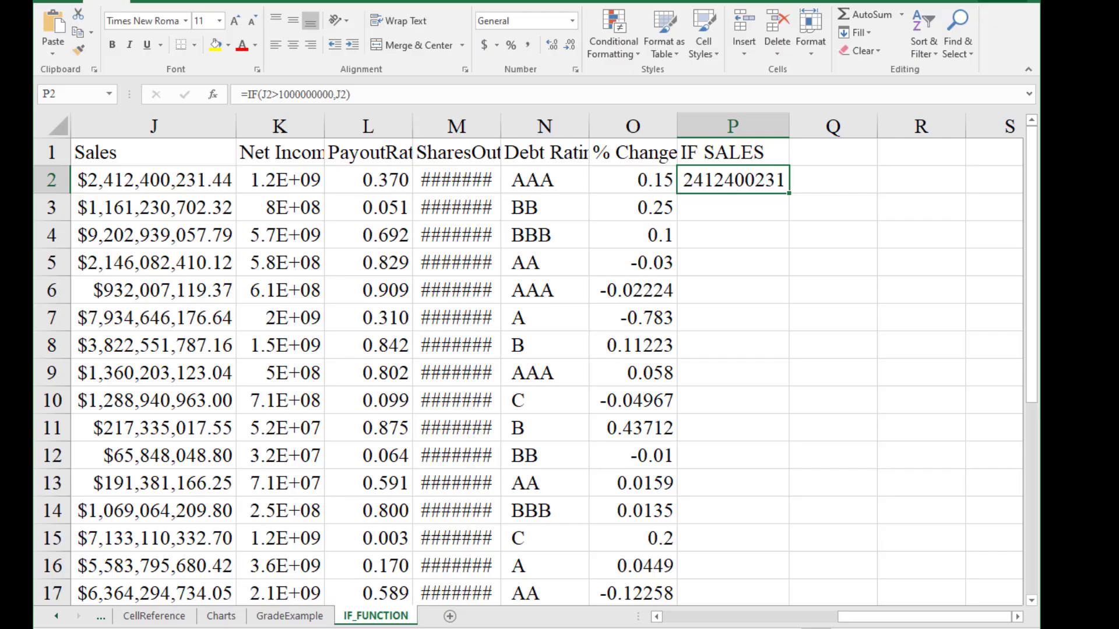
key(alt)
text(hnc)
key(Return)
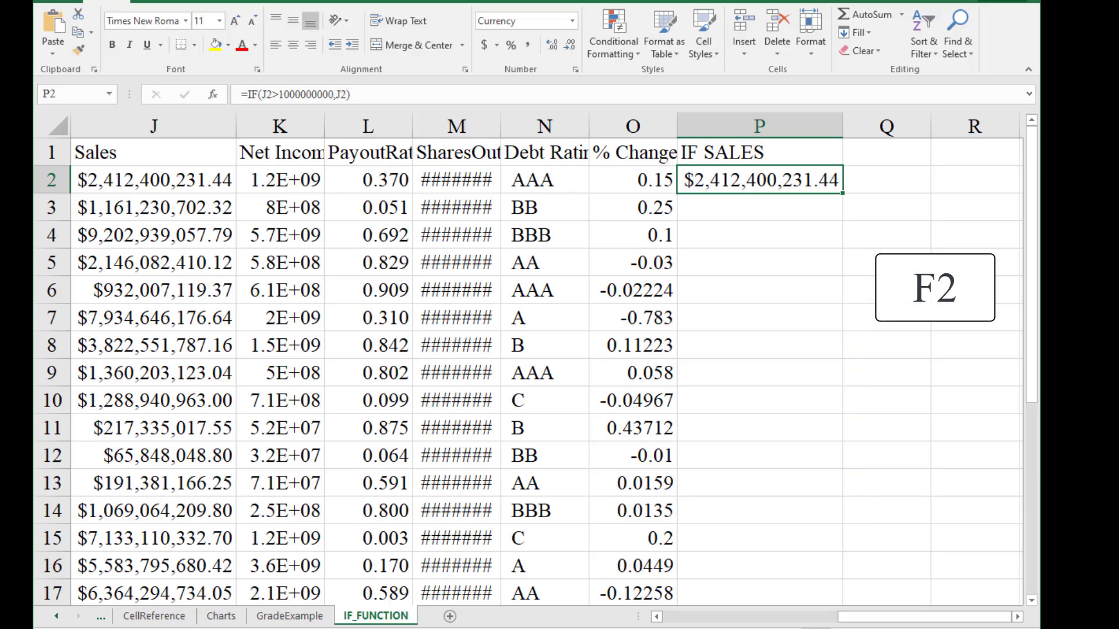
- Try to add LESS THAN $1B without quotation marks as the value-if-false argument of the P2 formula
key(F2)
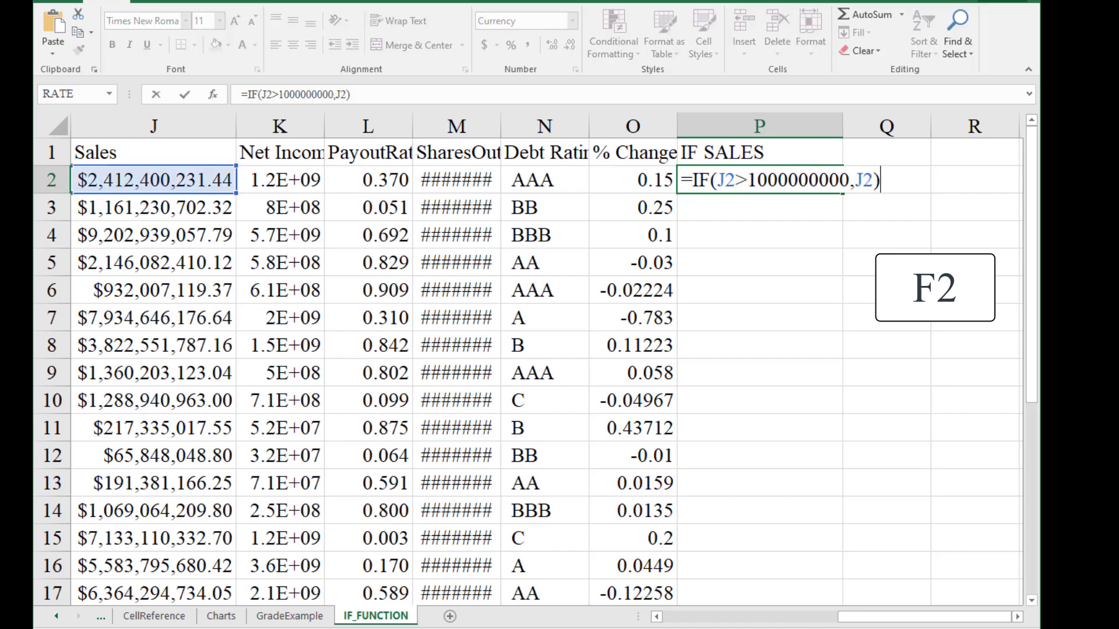
key(Left)
key(Left)
key(Left)
key(Left)
key(Left)
key(Right)
key(Right)
key(Right)
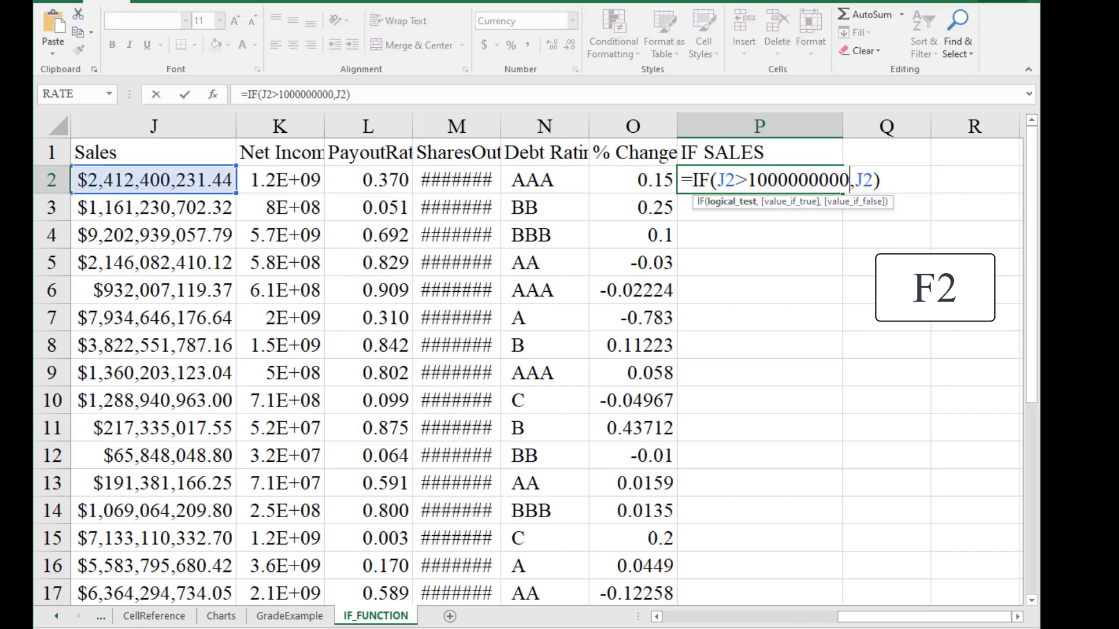
key(Right)
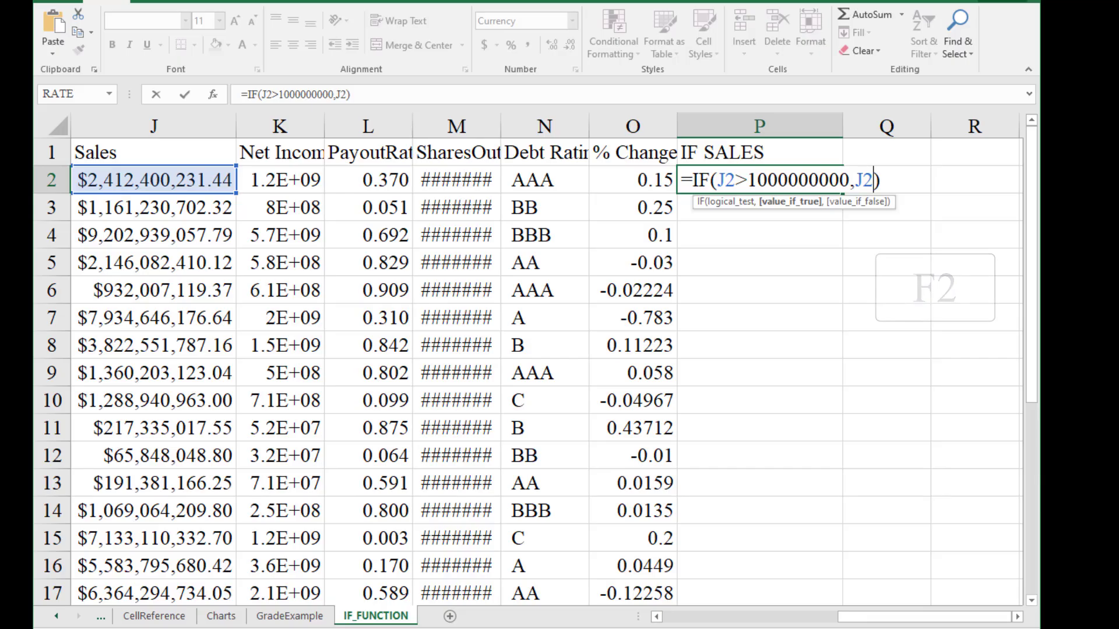
text(,)
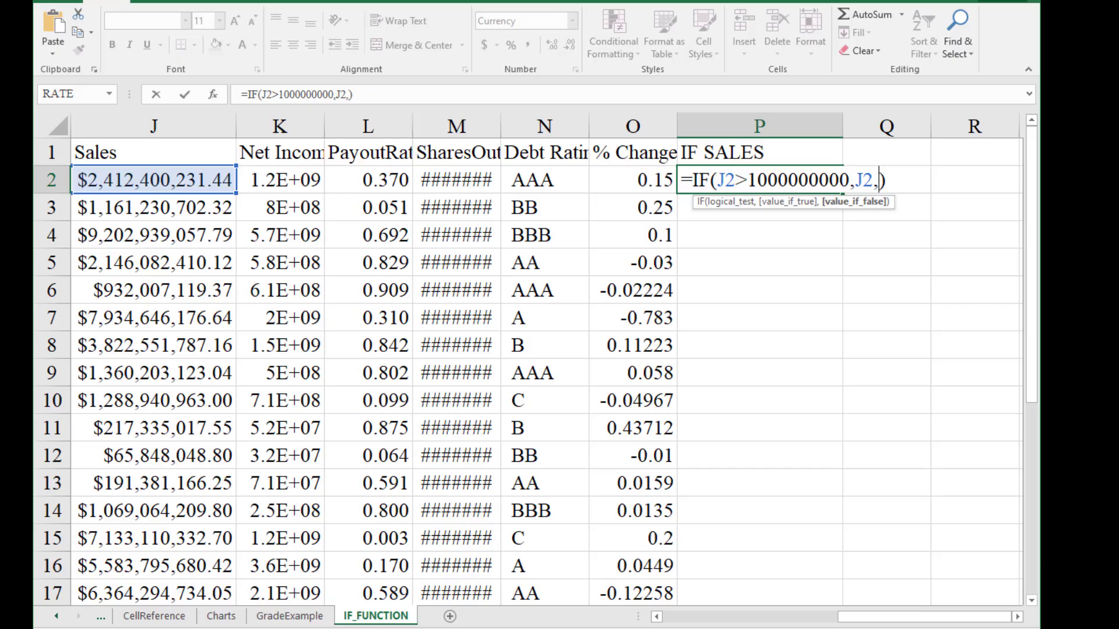
text(LESS THAN $1B)
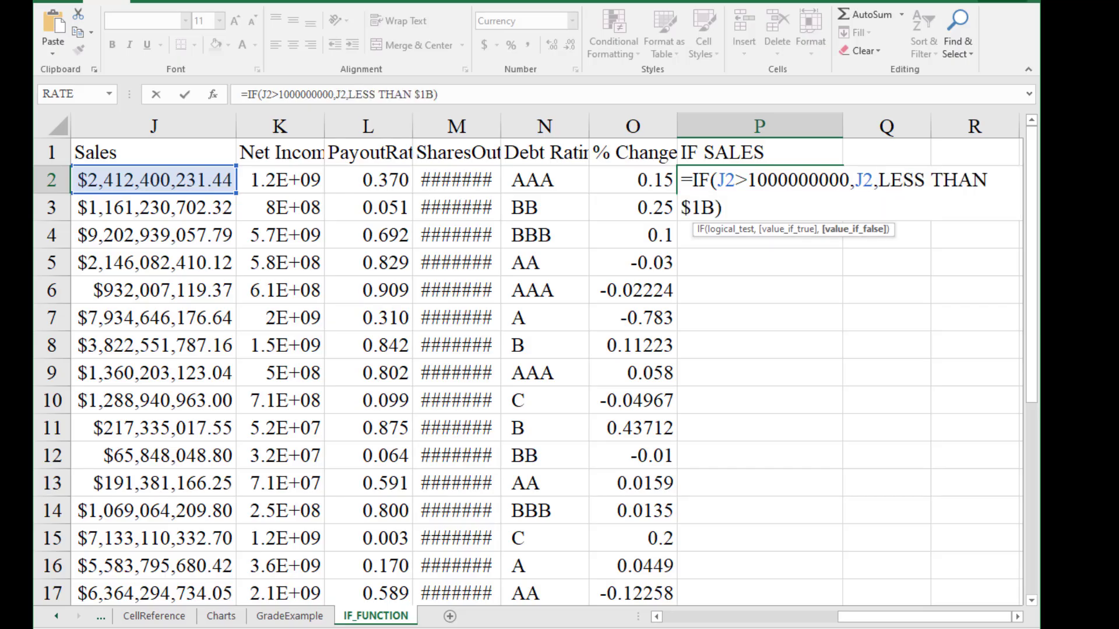
key(Return)
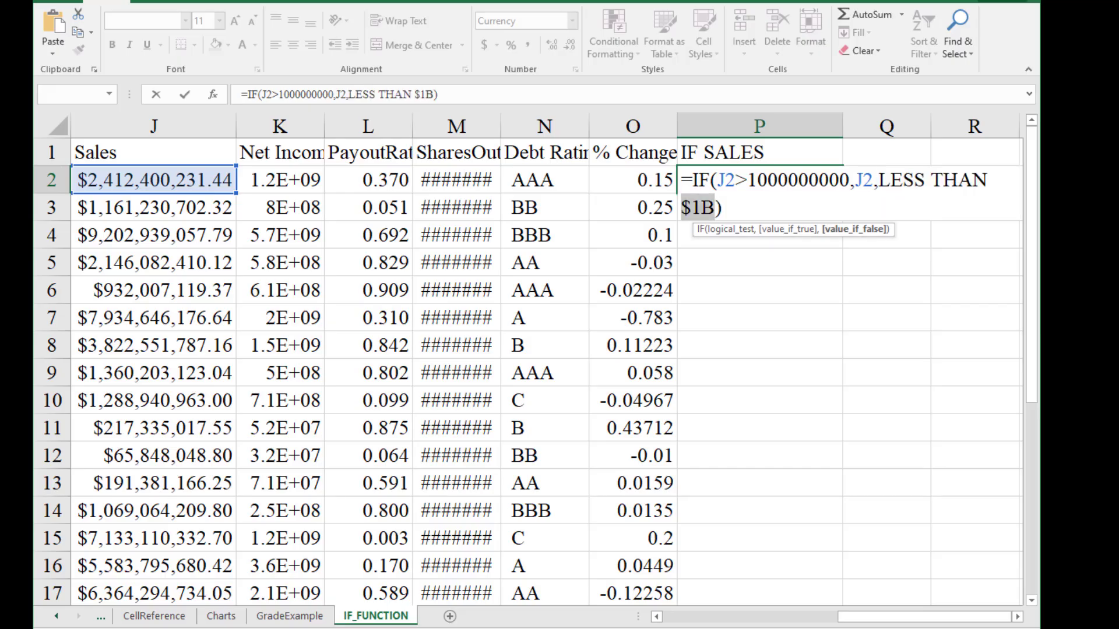
key(Return)
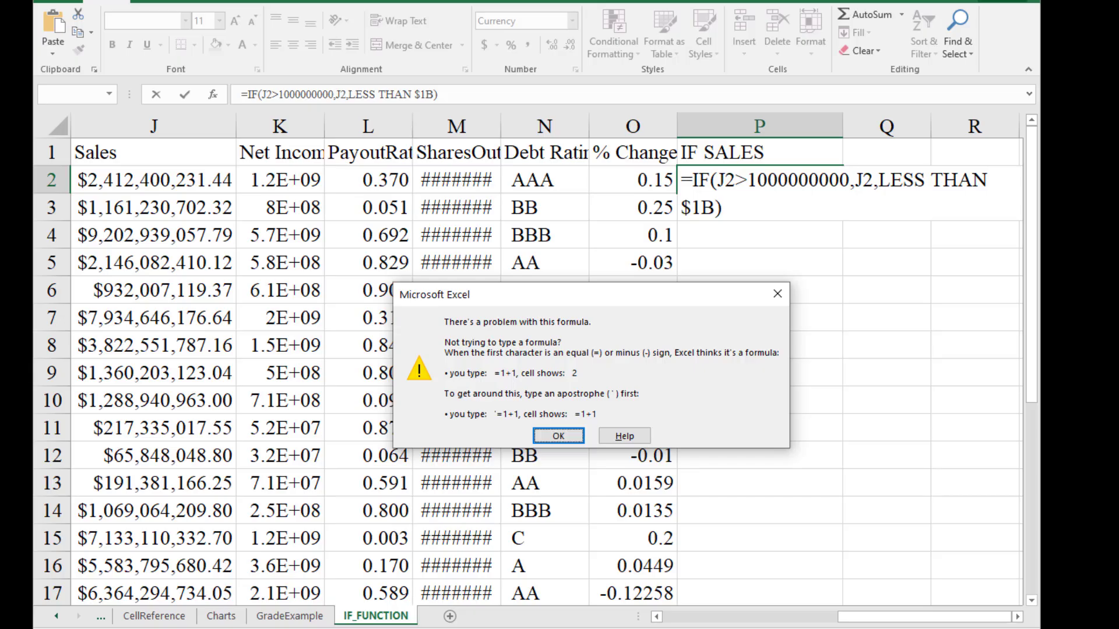
key(Return)
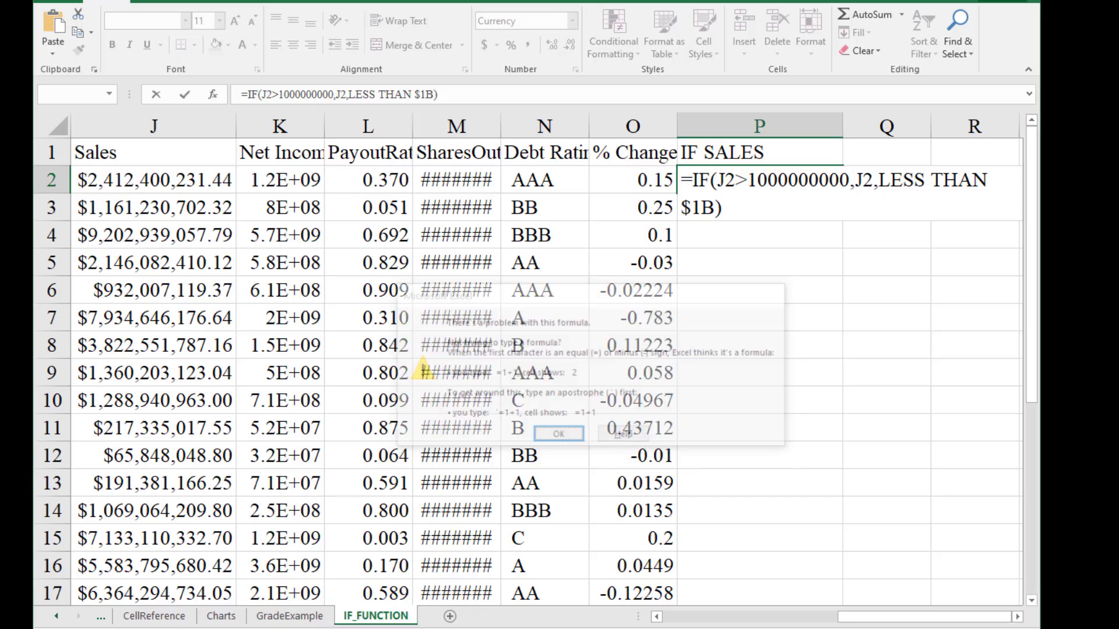
key(Up)
key(Right)
key(Right)
key(Right)
key(Right)
key(Right)
key(Right)
key(Right)
key(Right)
key(Right)
key(Right)
key(Right)
key(Right)
key(Right)
key(Right)
key(Right)
key(Right)
key(Right)
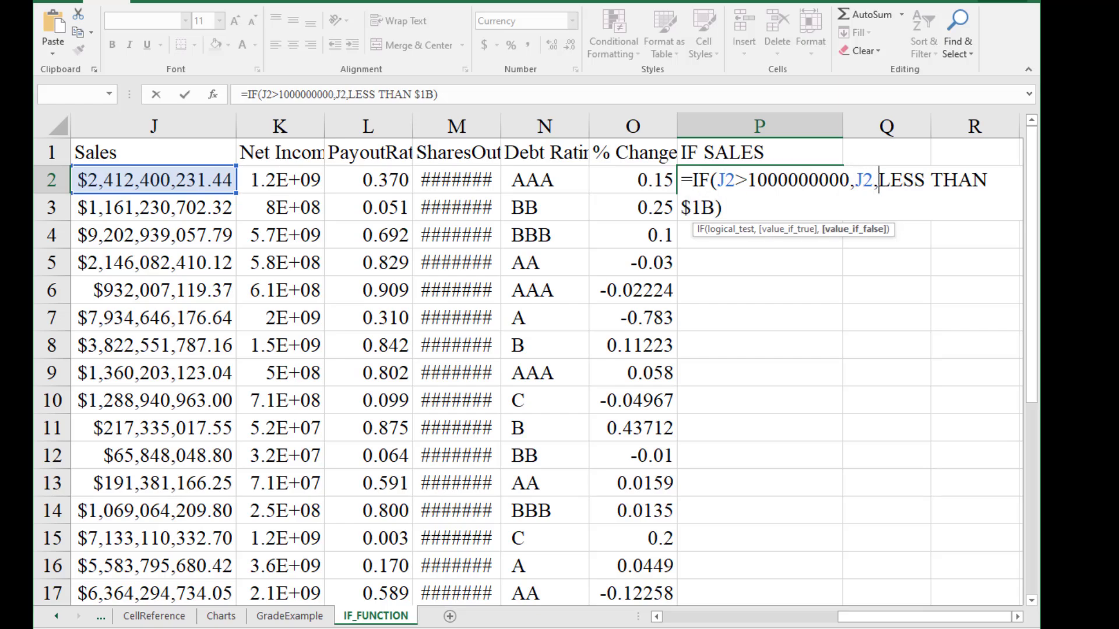
text(")
key(End)
key(Left)
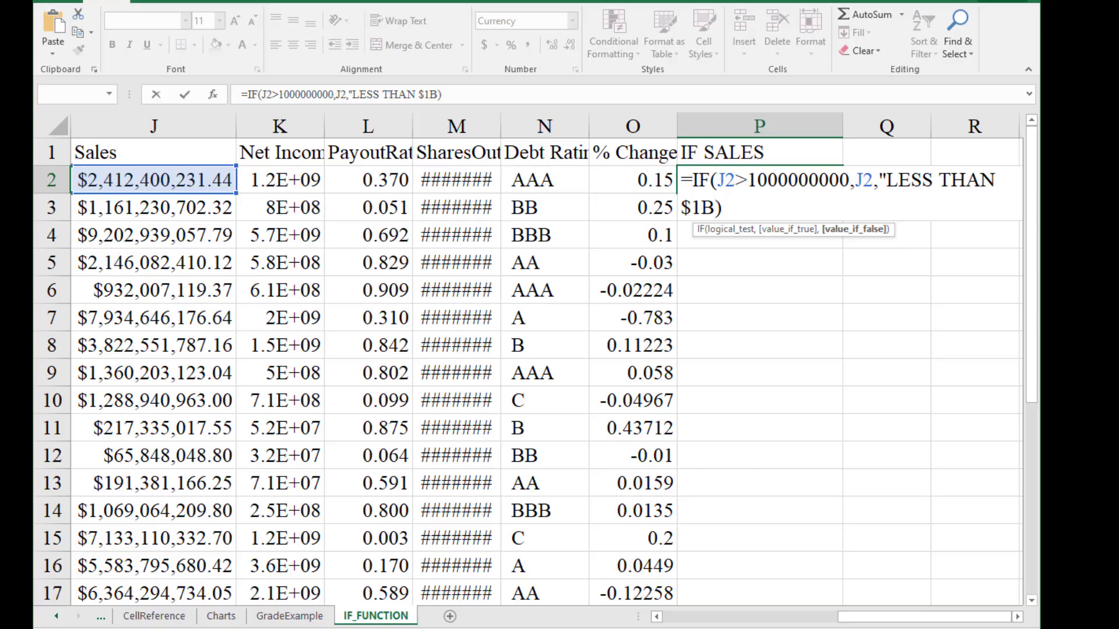
text(")
key(Return)
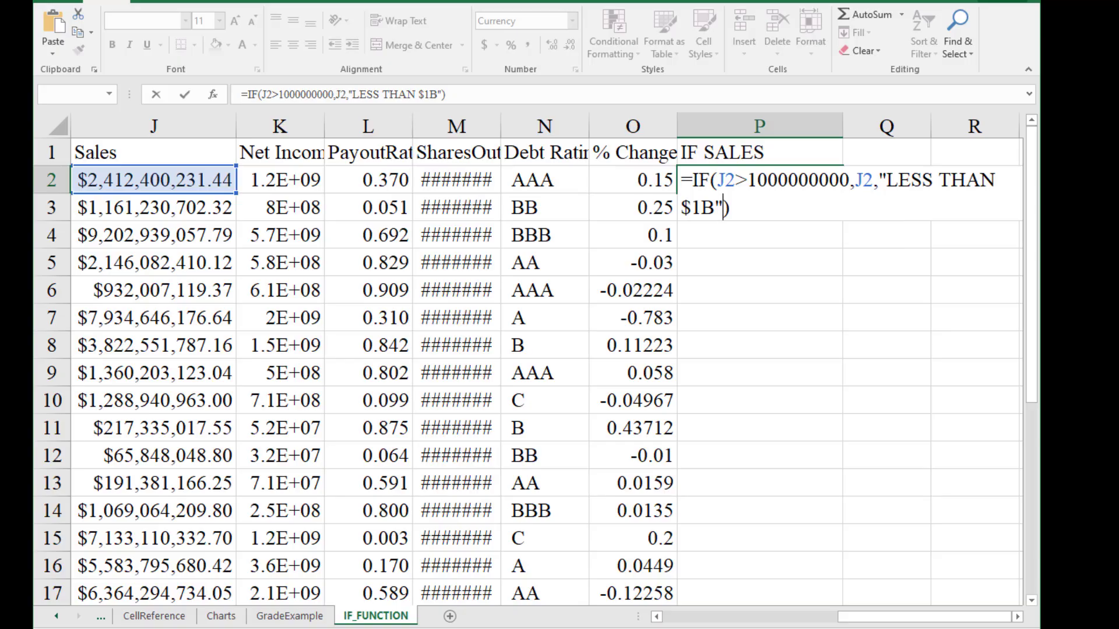
key(Return)
key(Up)
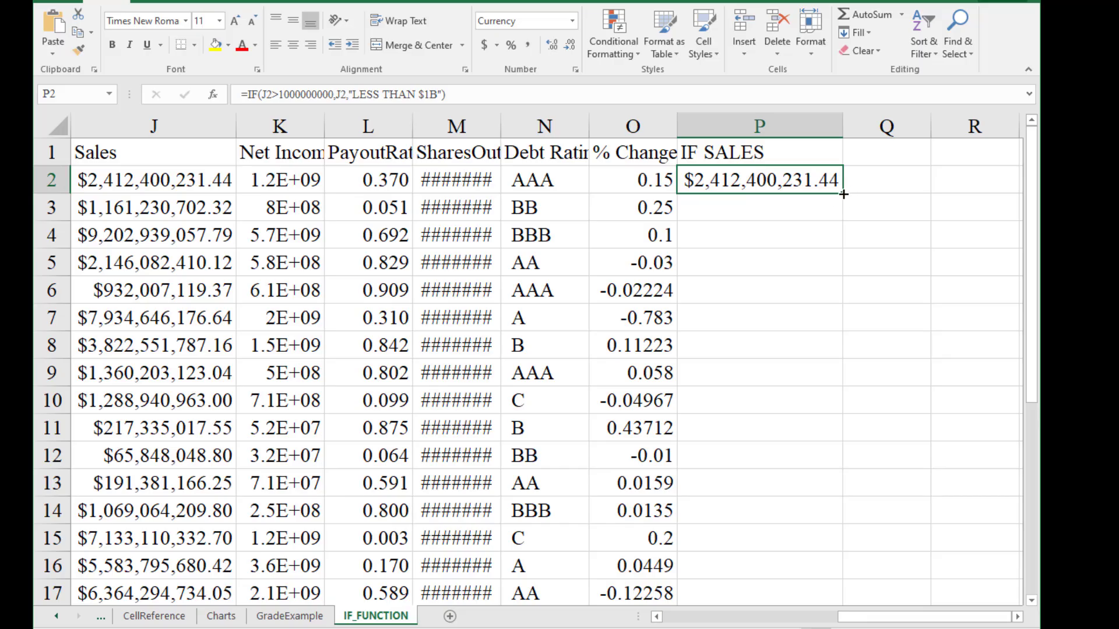
- Fill the P2 formula down to P27 and undo the fill
drag(843, 194, 817, 550)
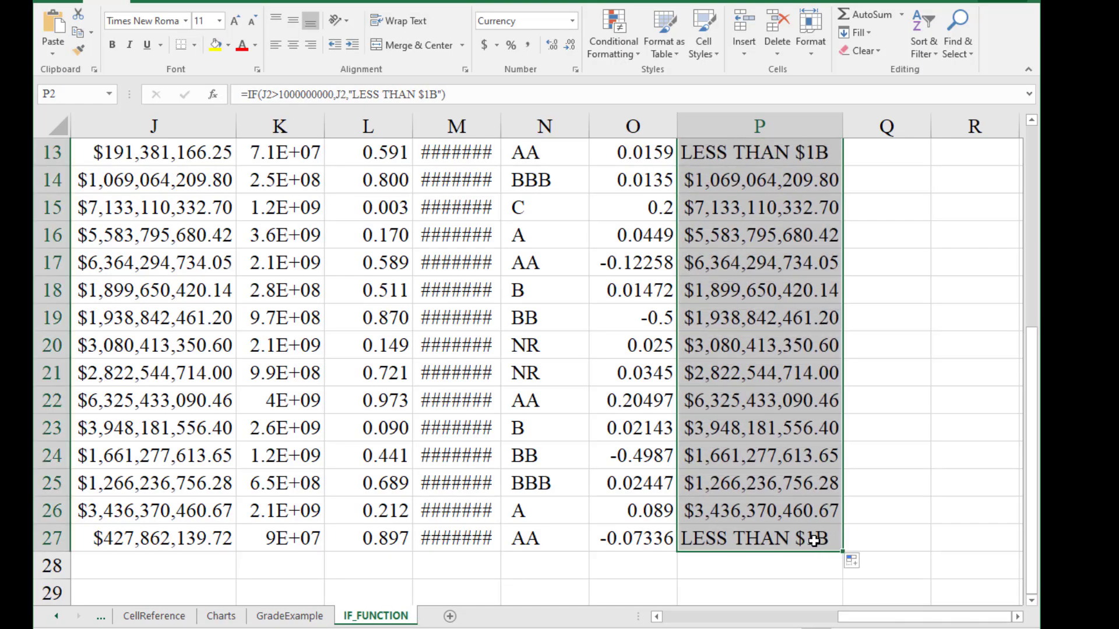
key(ctrl+z)
key(ctrl+z)
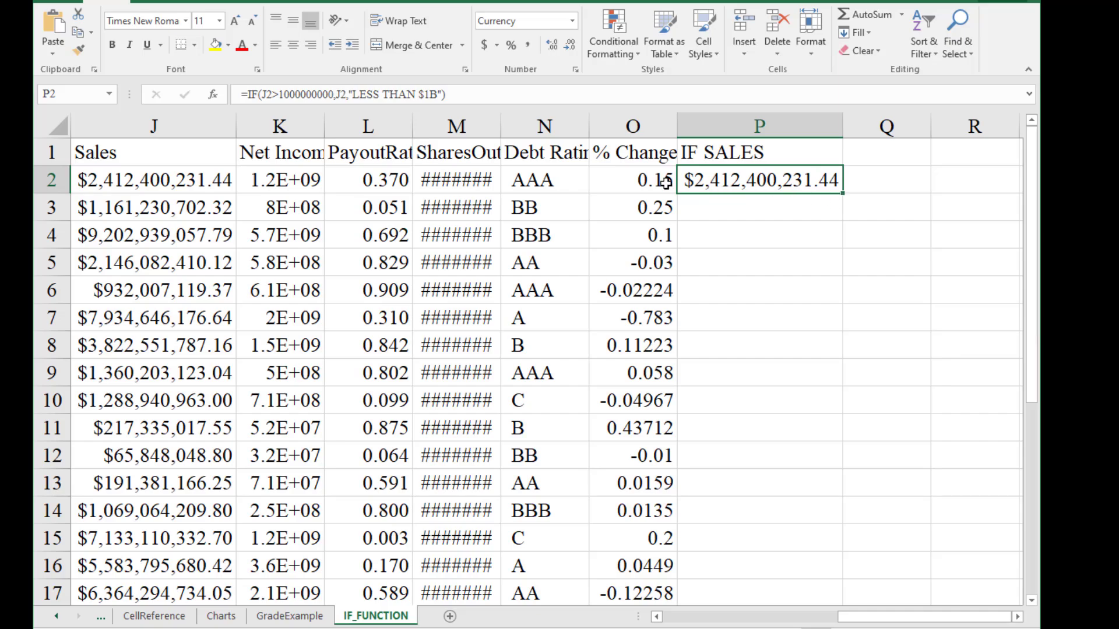
- Fill the P2 formula down the IF SALES column through P27, the last data row
scroll(657, 182, down, 1)
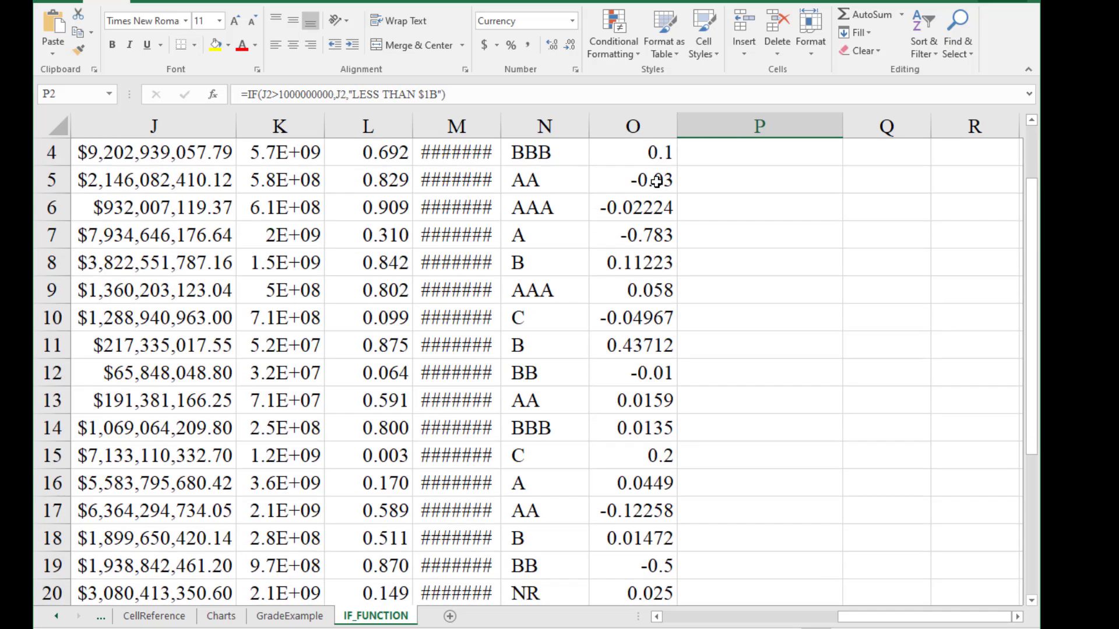
scroll(657, 182, up, 1)
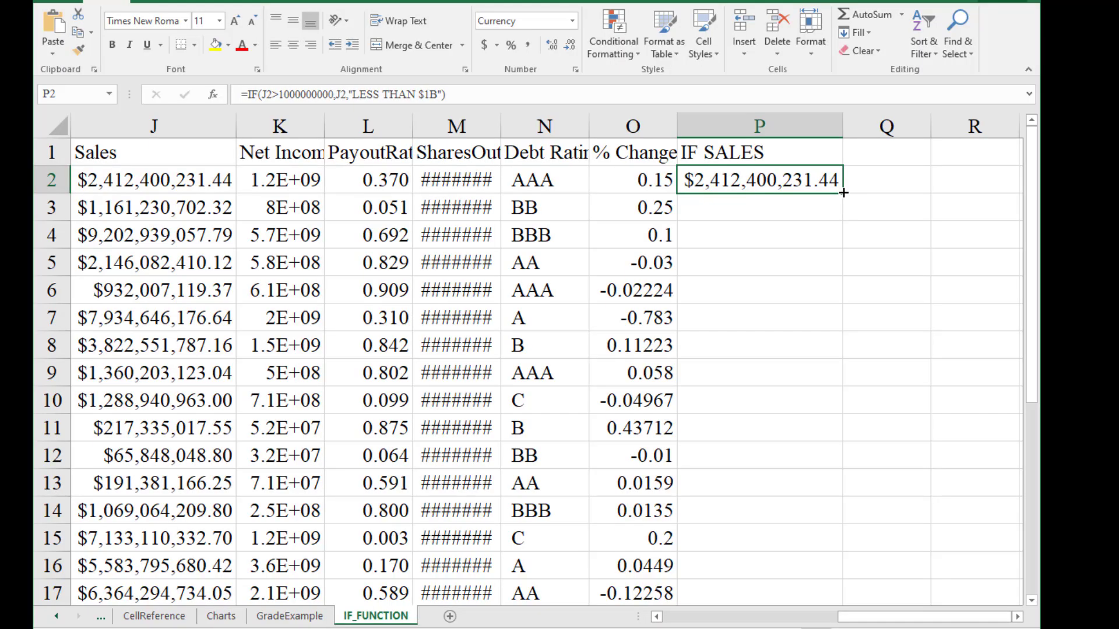
scroll(841, 192, down, 2)
scroll(841, 192, down, 2)
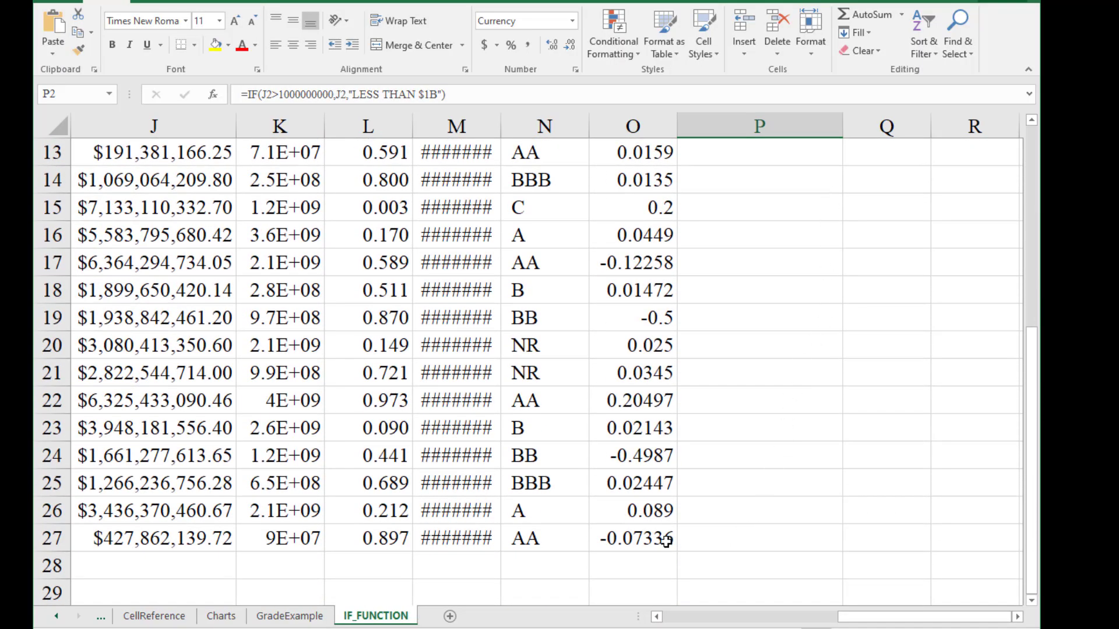
scroll(707, 538, up, 3)
scroll(707, 538, up, 1)
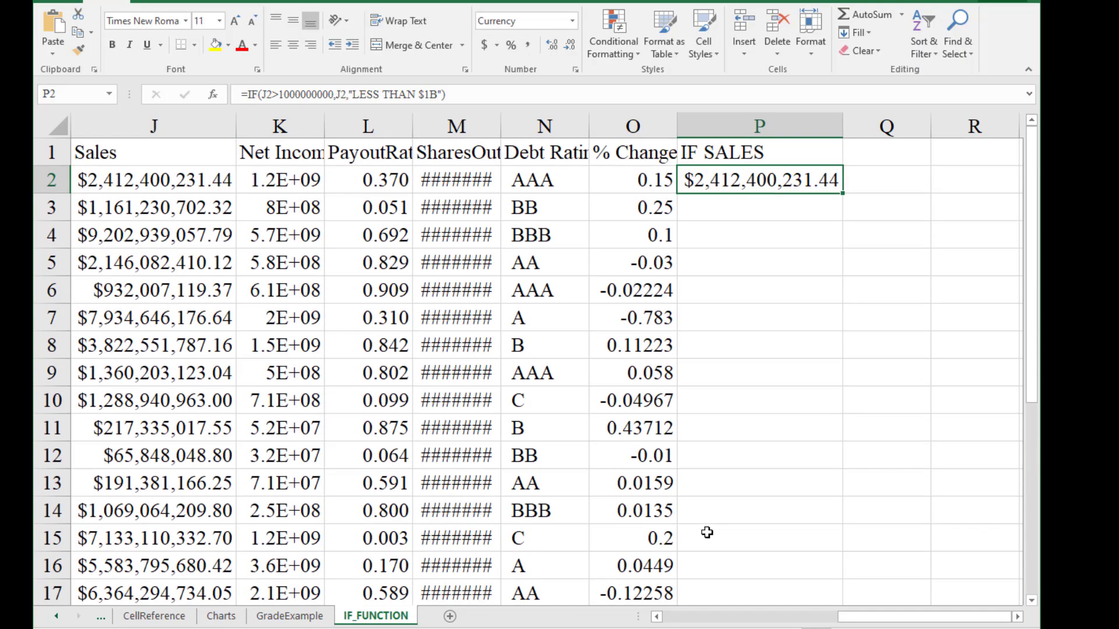
double_click(841, 192)
scroll(872, 244, down, 5)
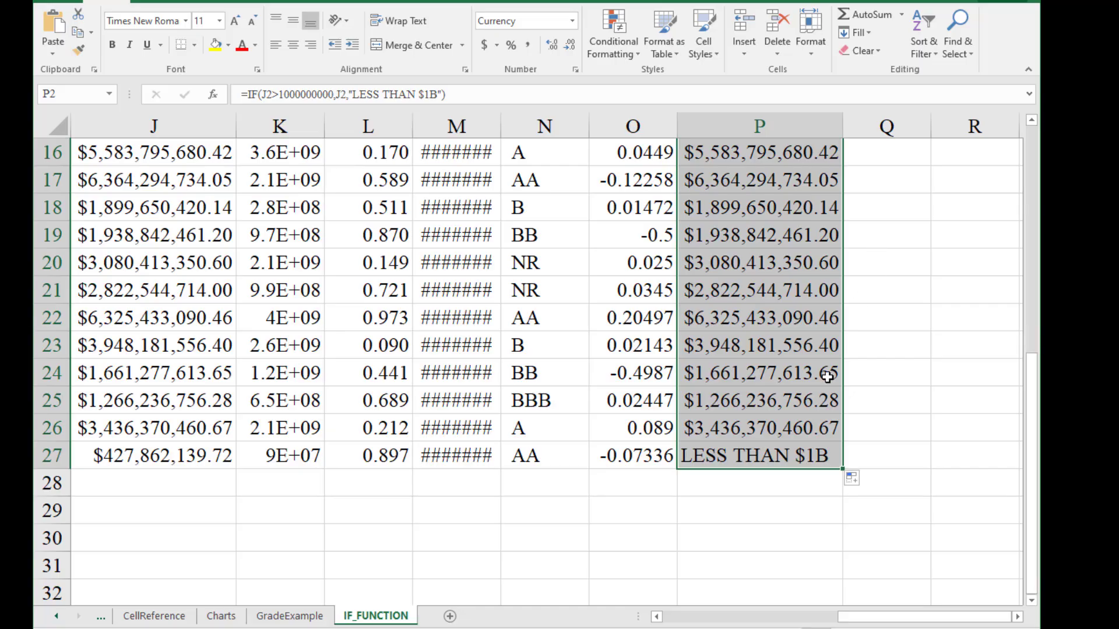
scroll(863, 390, up, 5)
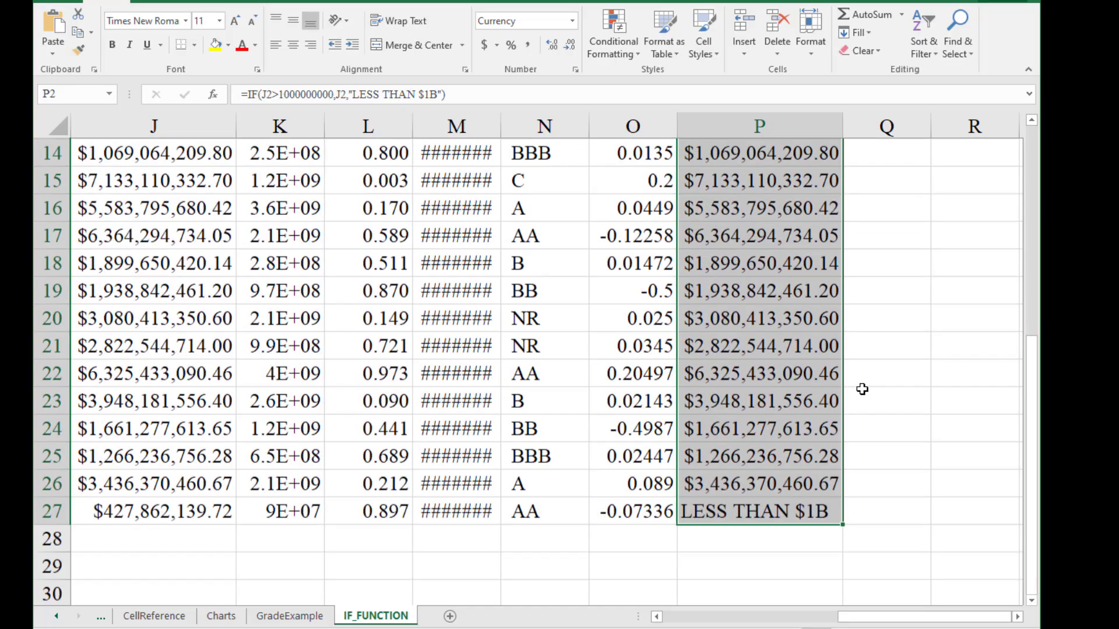
- Examine the copied IF formula in P6 and the Sales cell it references, leaving the formula unedited
click(733, 180)
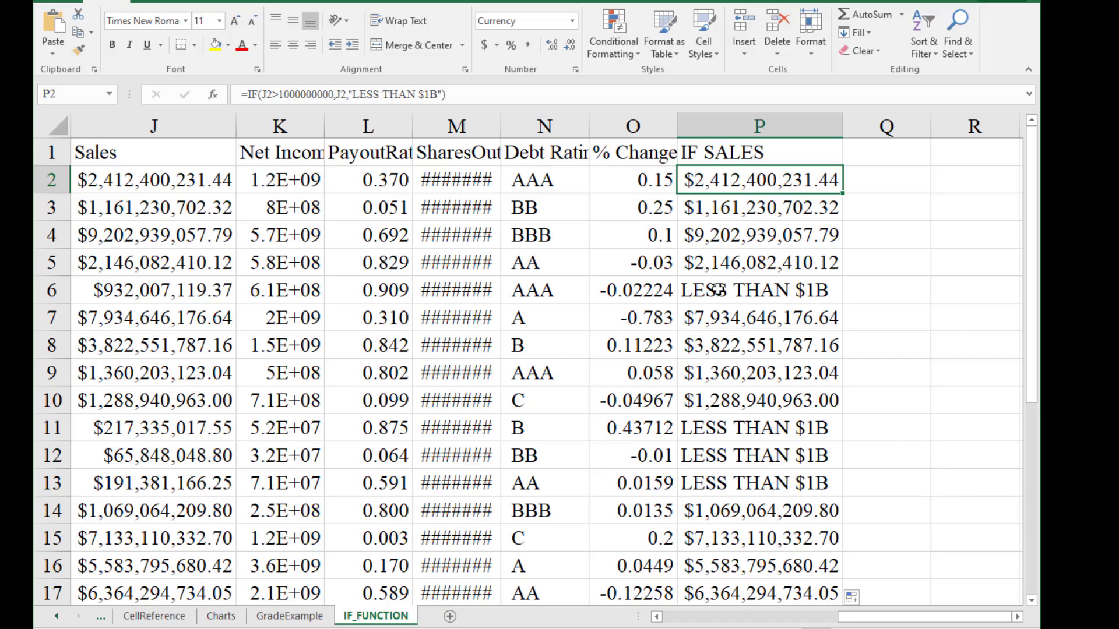
key(Down)
key(Down)
key(Down)
key(Down)
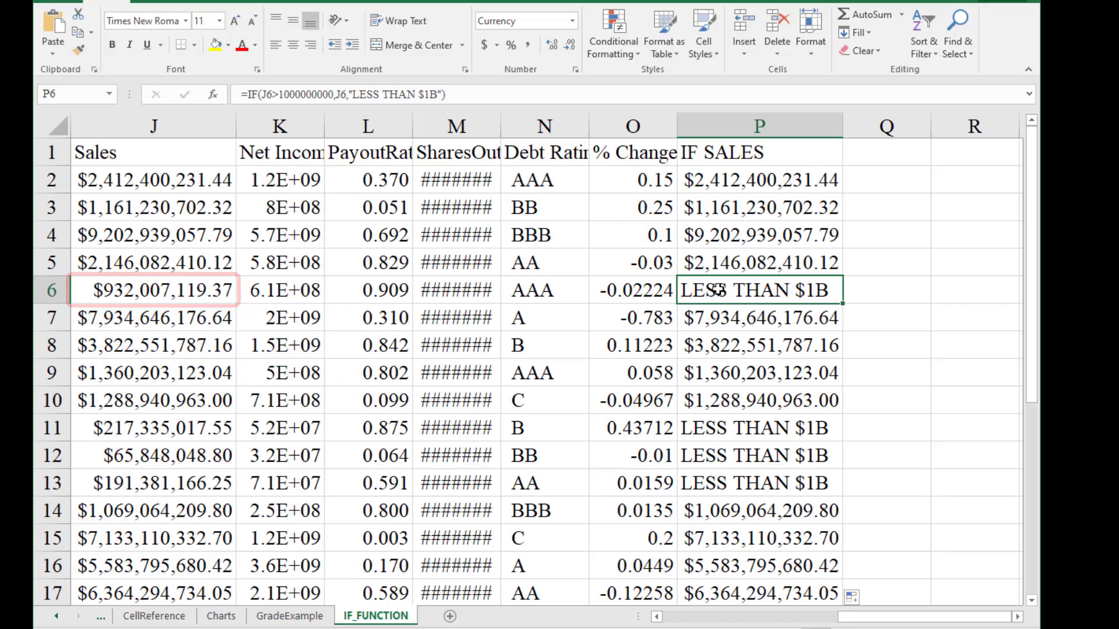
key(F2)
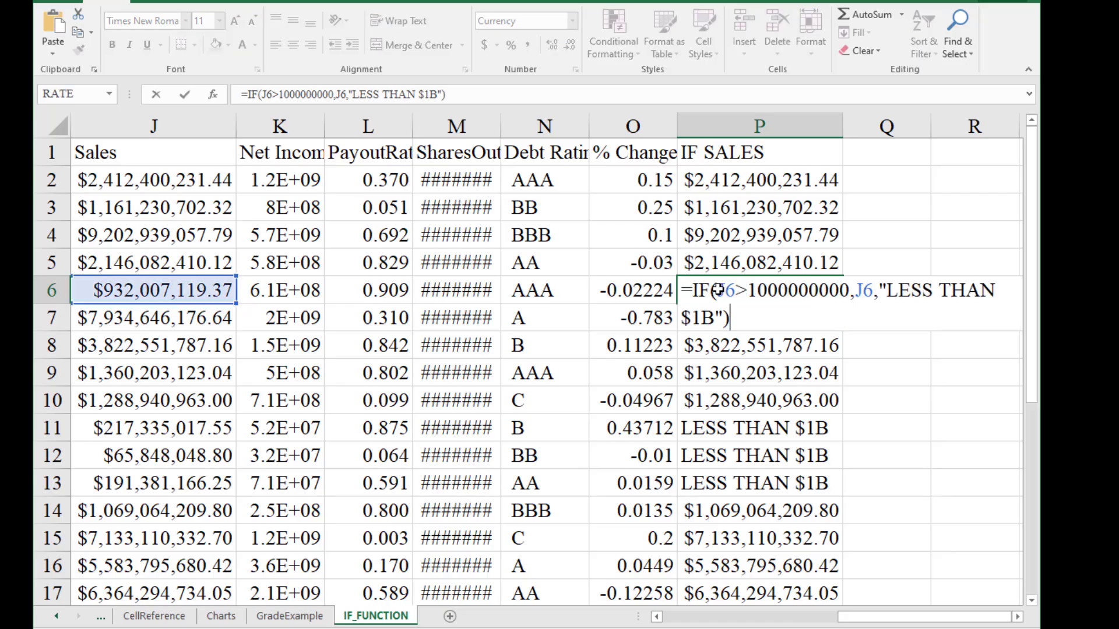
key(Escape)
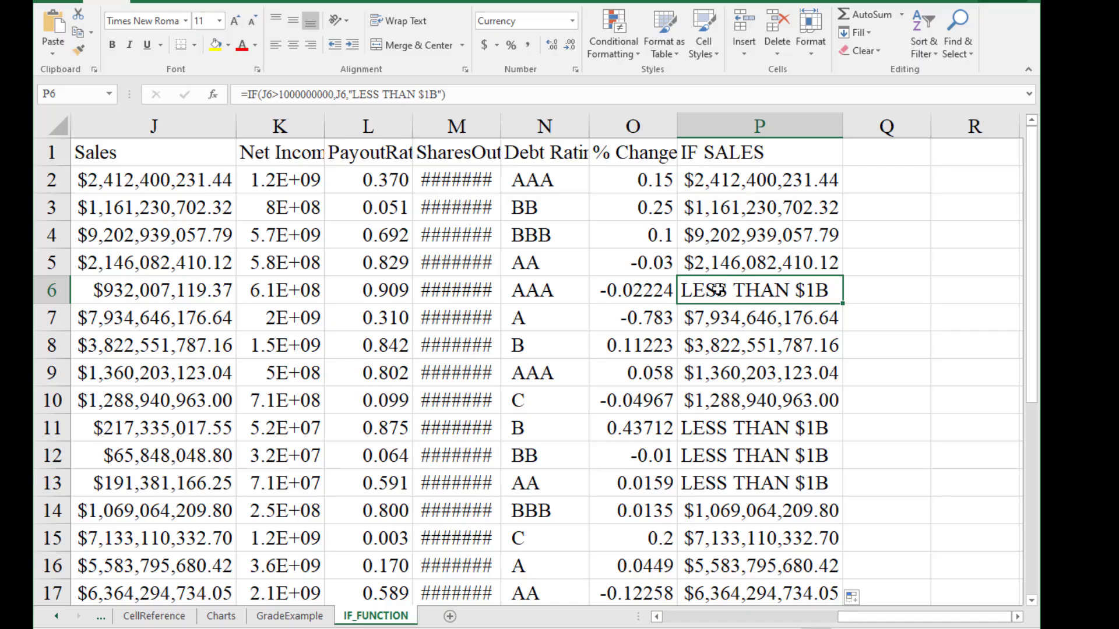
- Enter the header DIVIDENDS PAID in Q1 and fit the column width to it
key(ctrl+Up)
key(Right)
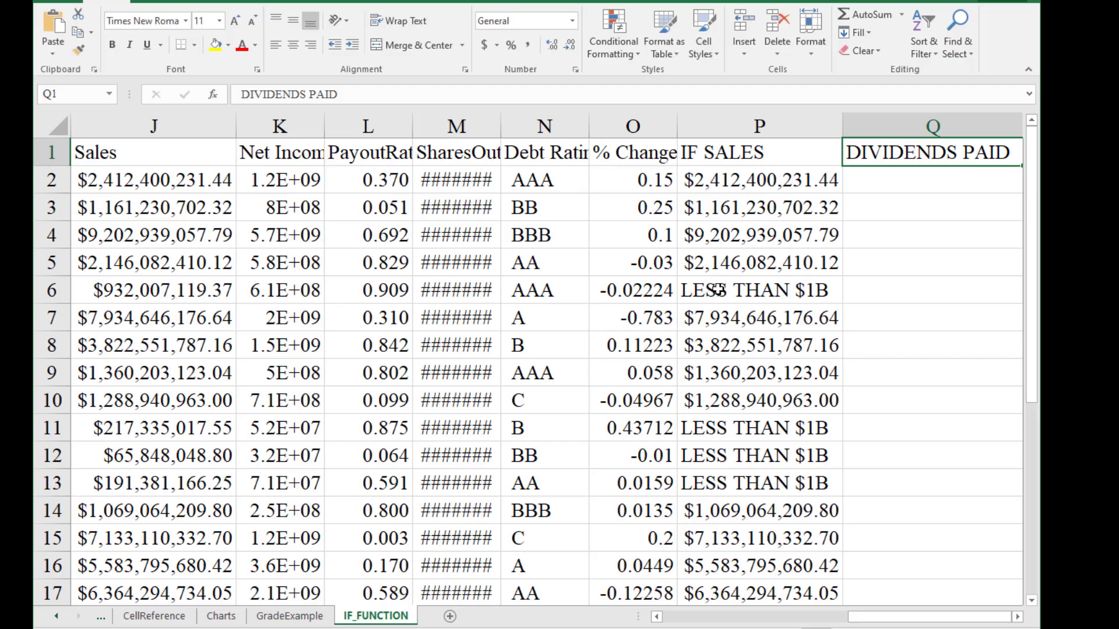
key(Down)
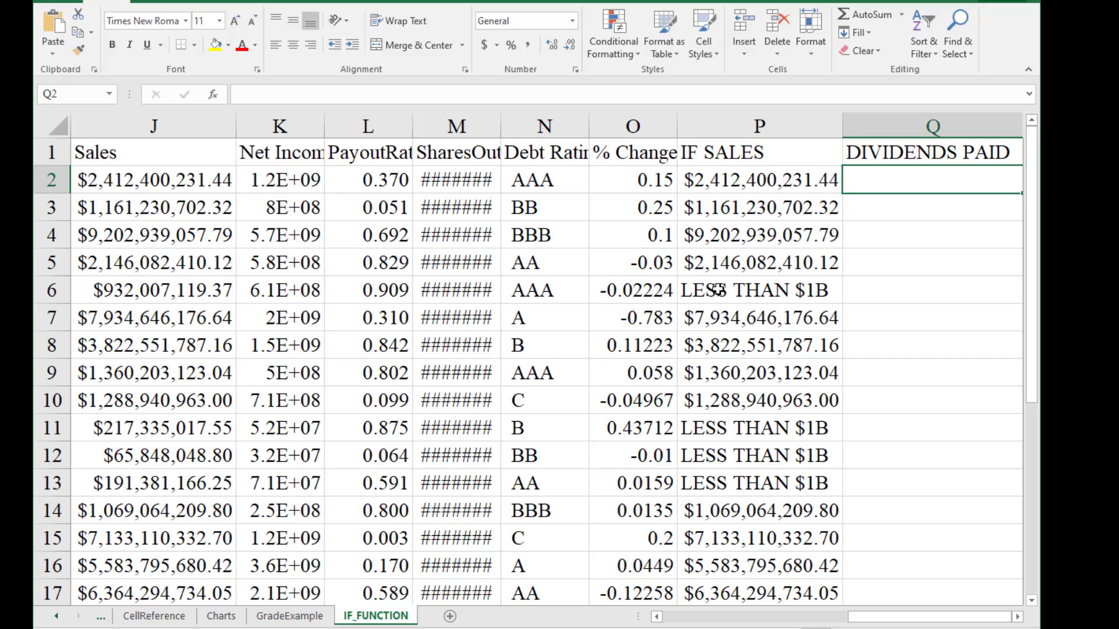
- Enter the formula =IF(L2>0.10,K2*L2,"LESS THAN 10%") in Q2 under DIVIDENDS PAID
text(=)
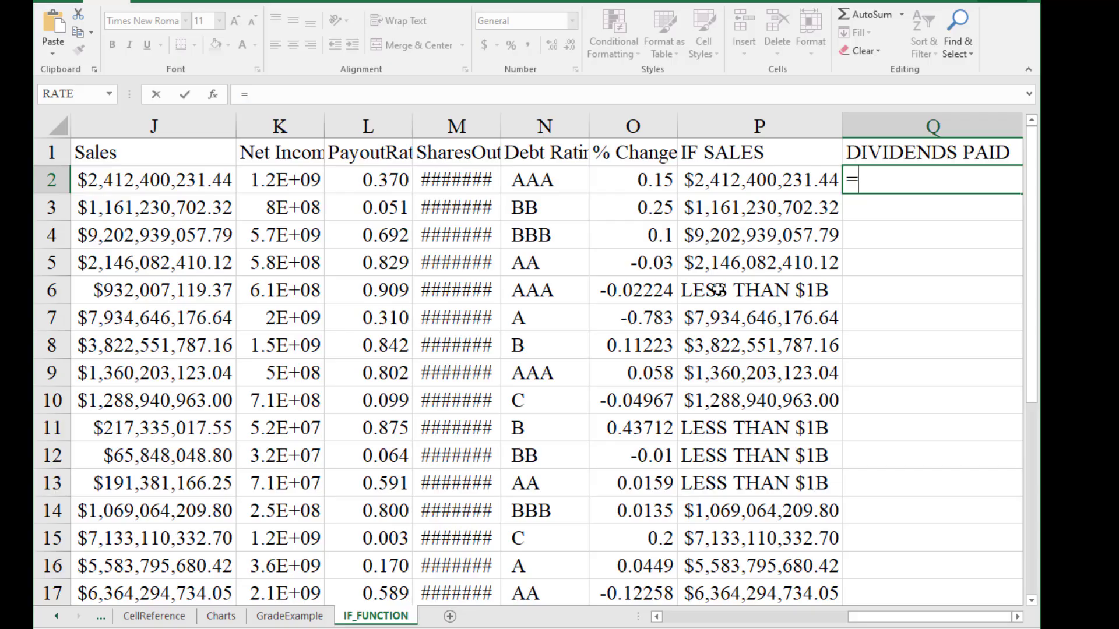
click(1018, 617)
text(IF()
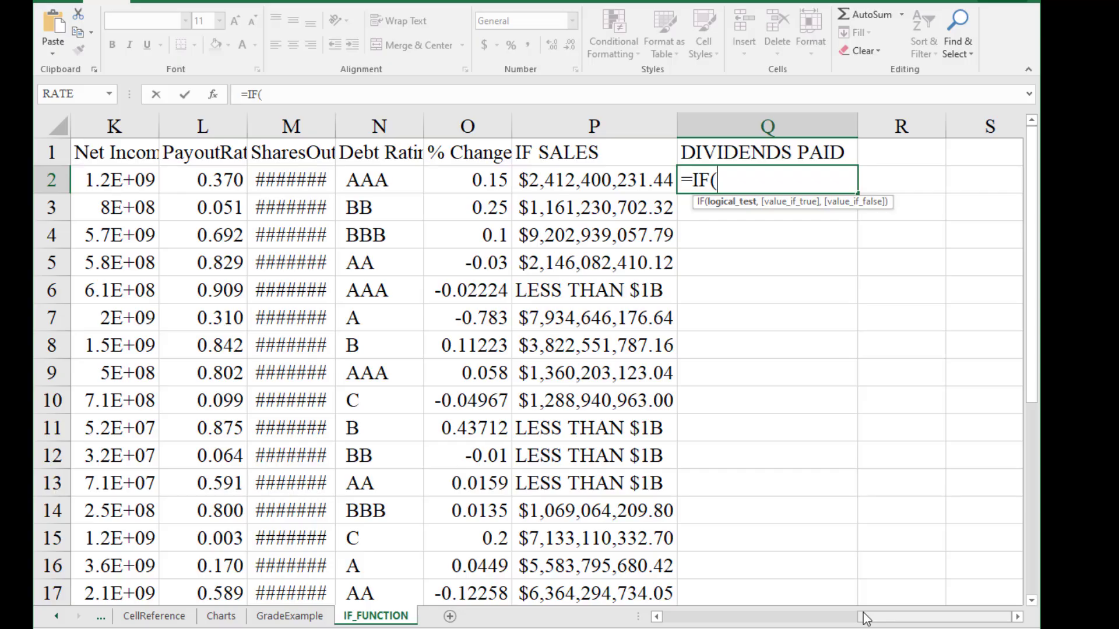
text(L2)
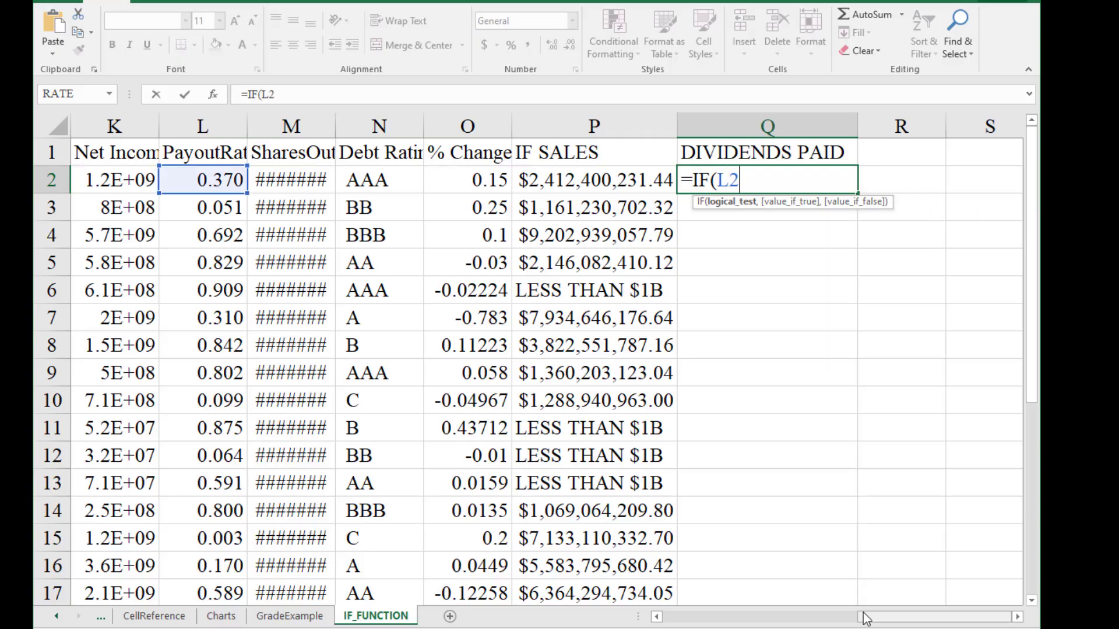
text(>0.10,)
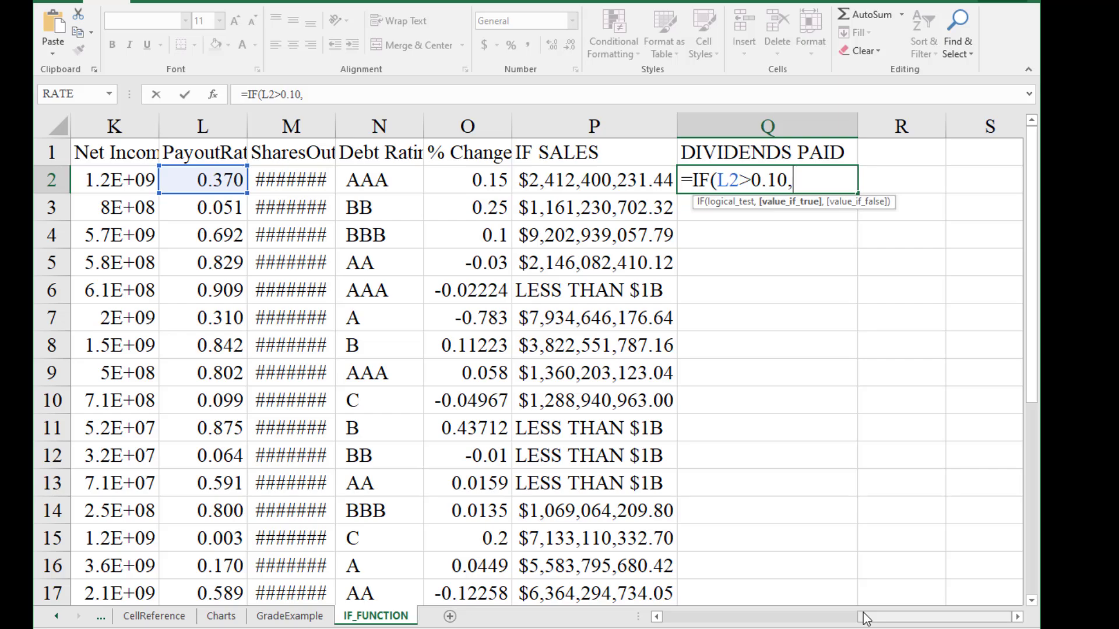
text(K2)
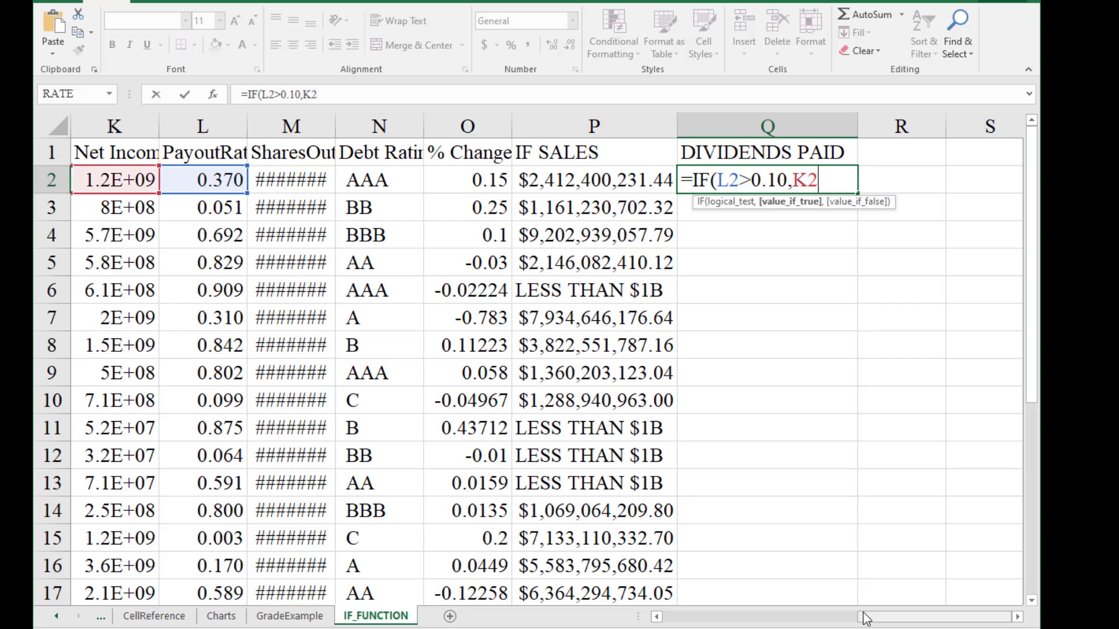
text(*L2)
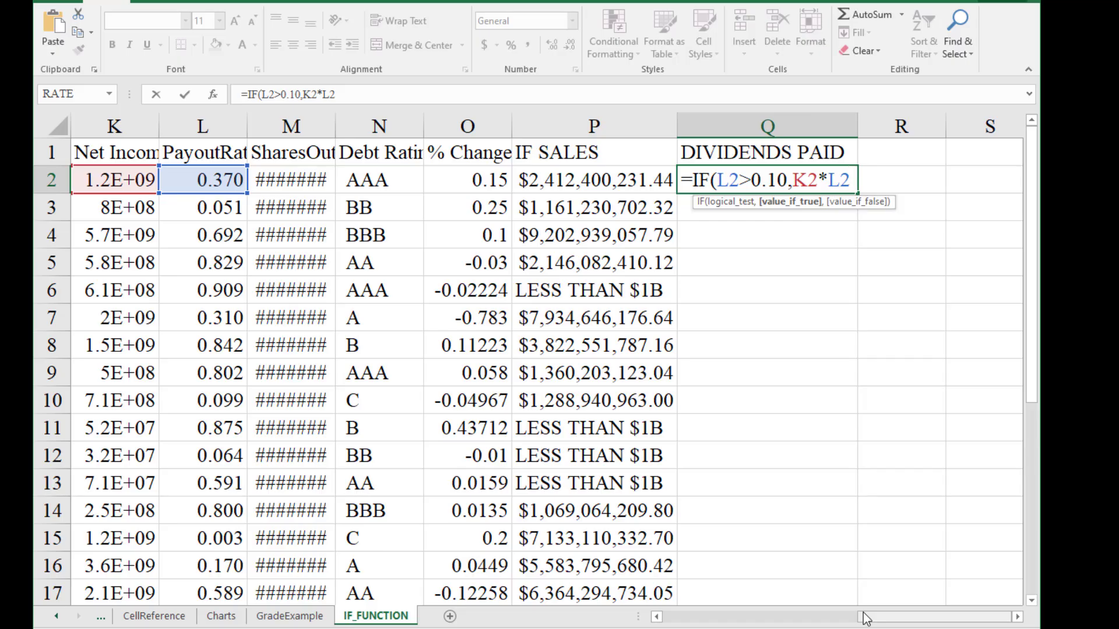
text(,)
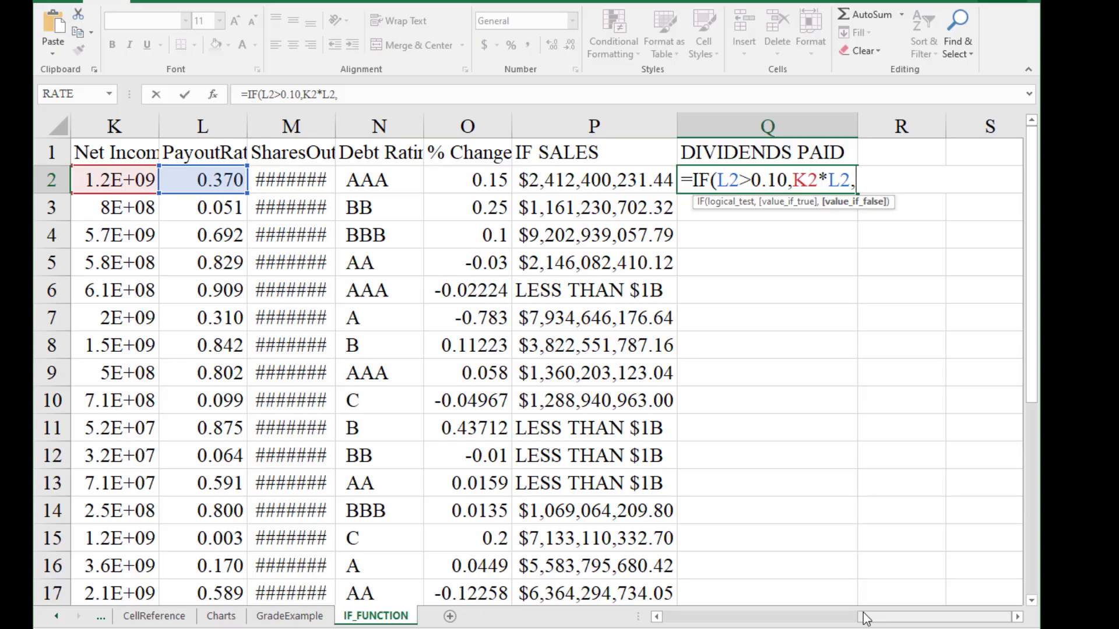
text("LESS THAN 10%"))
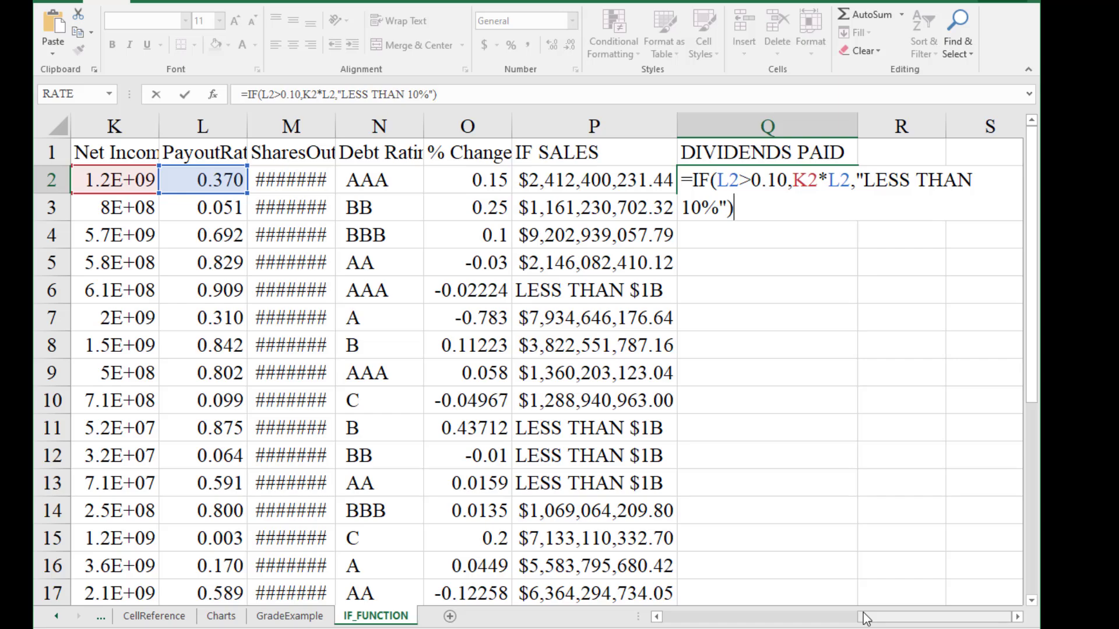
key(Return)
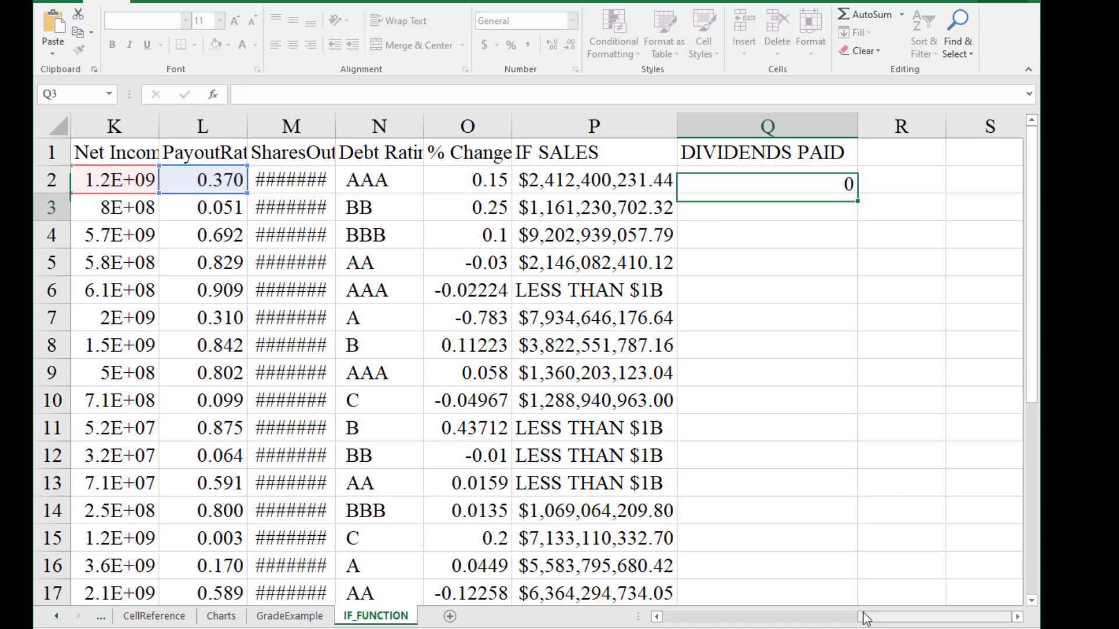
- Fill the Q2 formula down to Q3, and extend the fill through the remaining data rows of the DIVIDENDS PAID column
key(Up)
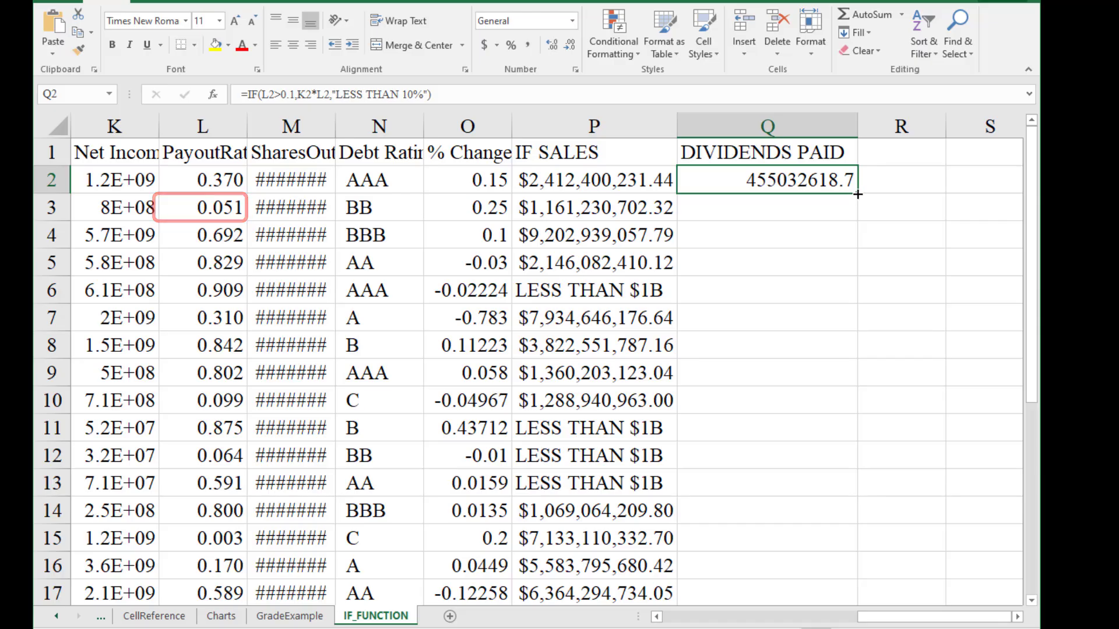
drag(858, 194, 856, 222)
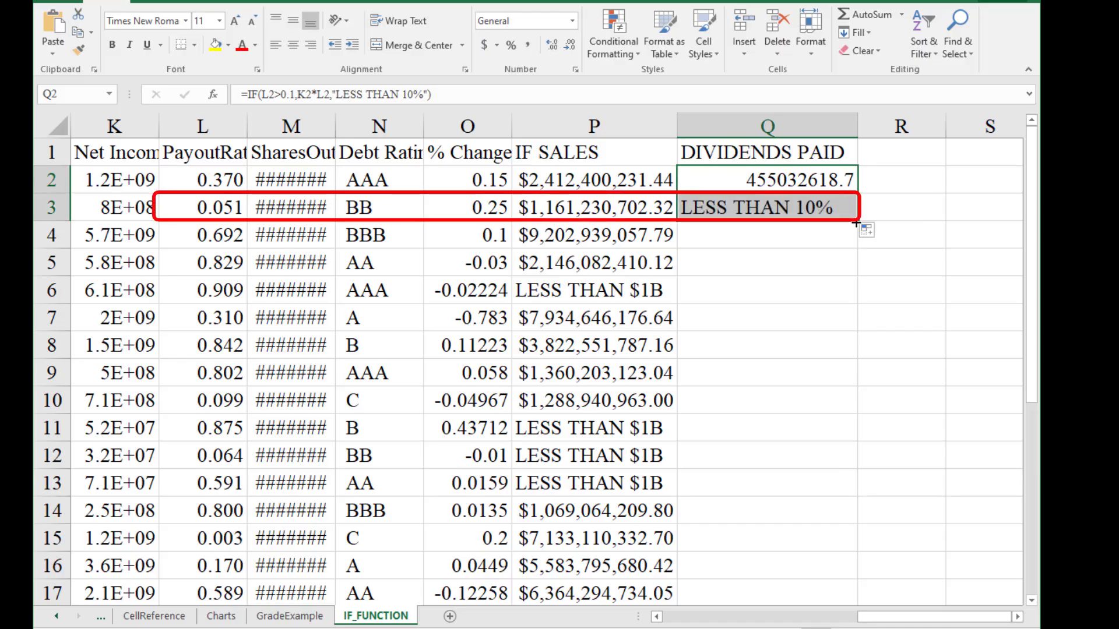
double_click(856, 223)
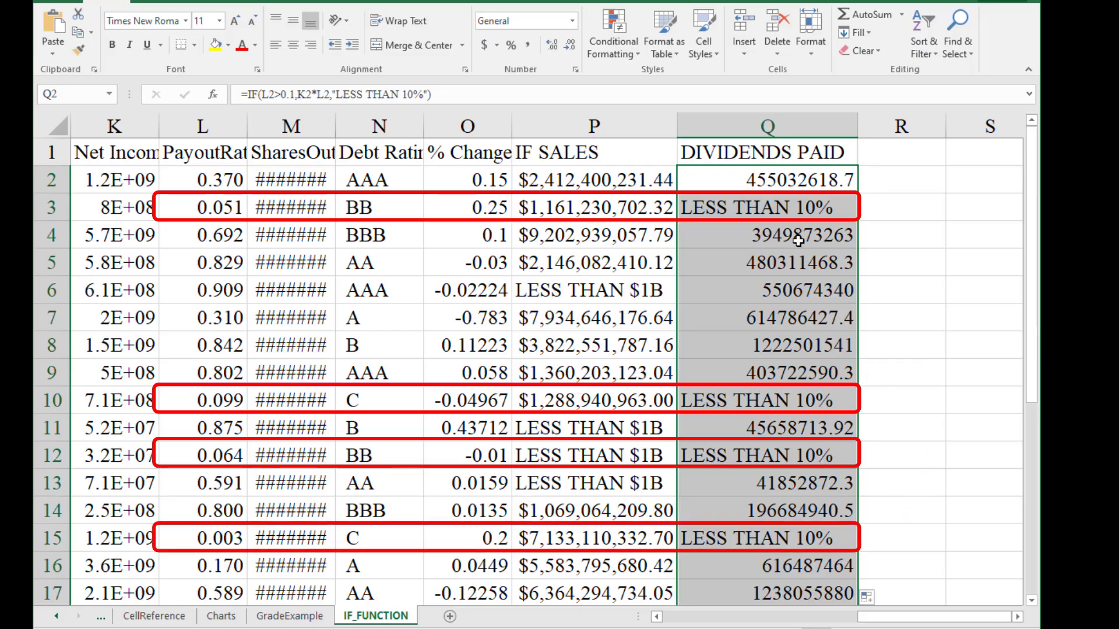
- Examine the Q2 IF formula argument by argument, from the logical test to the value-if-true part, leaving it unedited
click(772, 185)
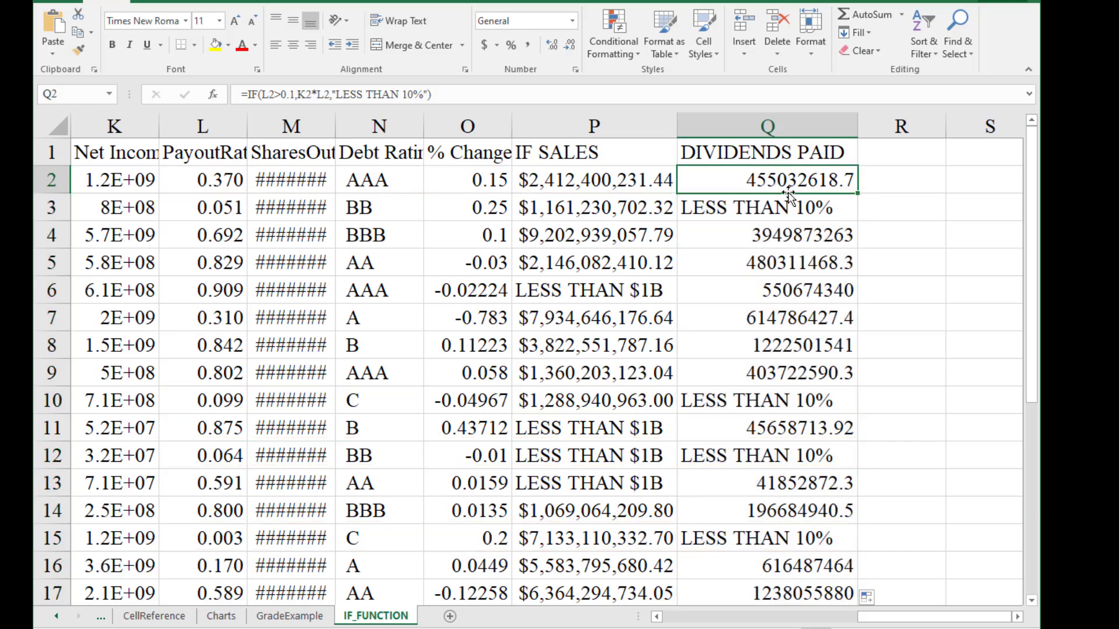
double_click(786, 190)
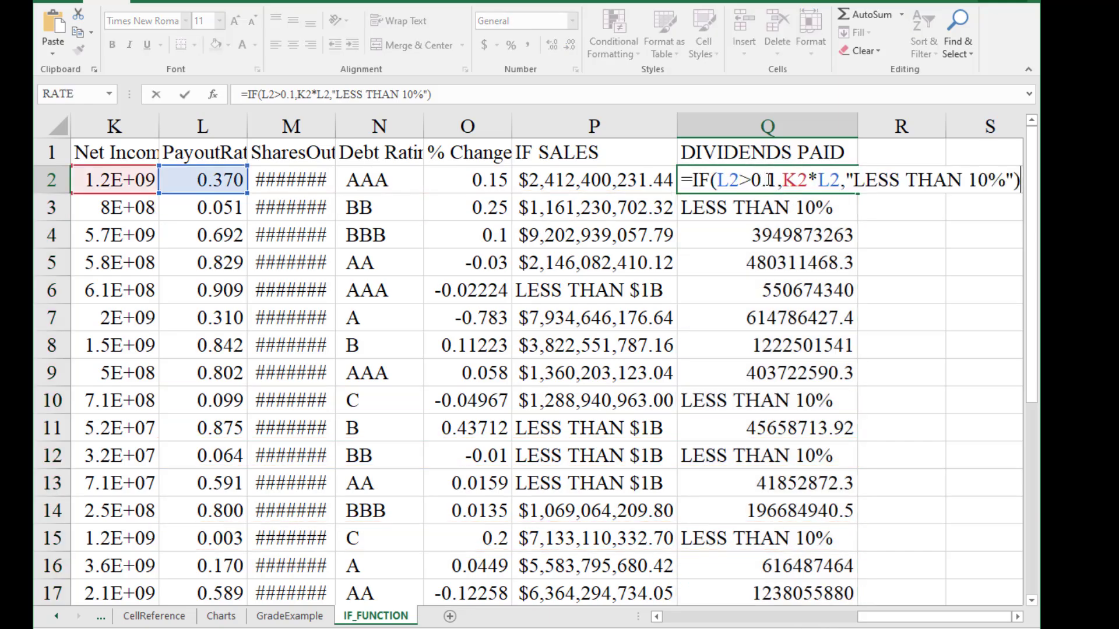
click(717, 185)
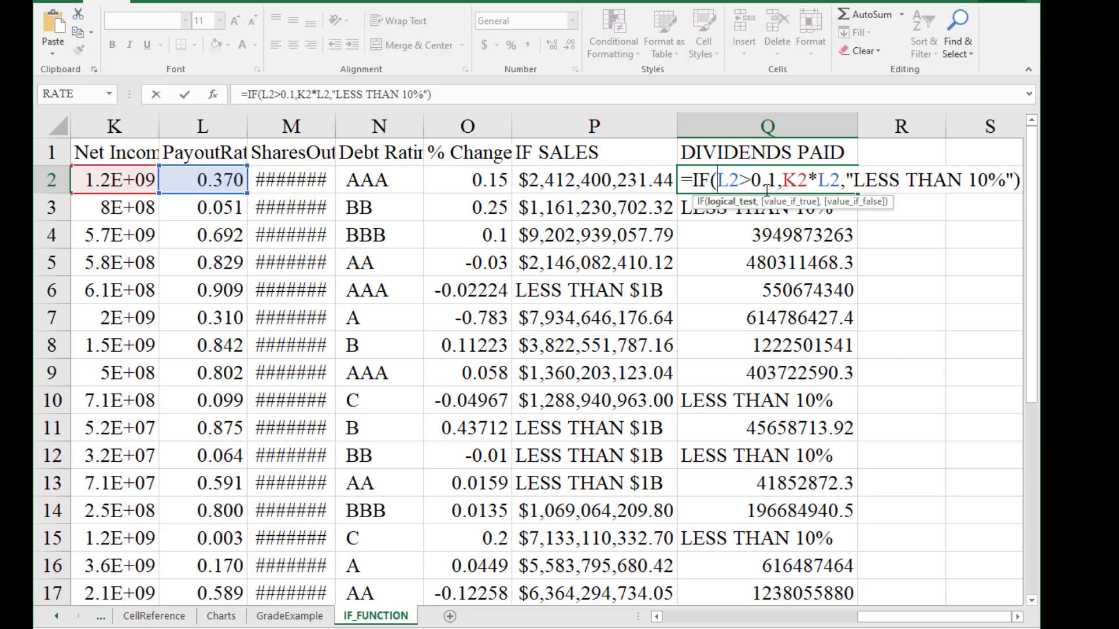
key(Right)
key(Right)
key(Right)
key(Right)
key(Right)
key(Right)
key(Right)
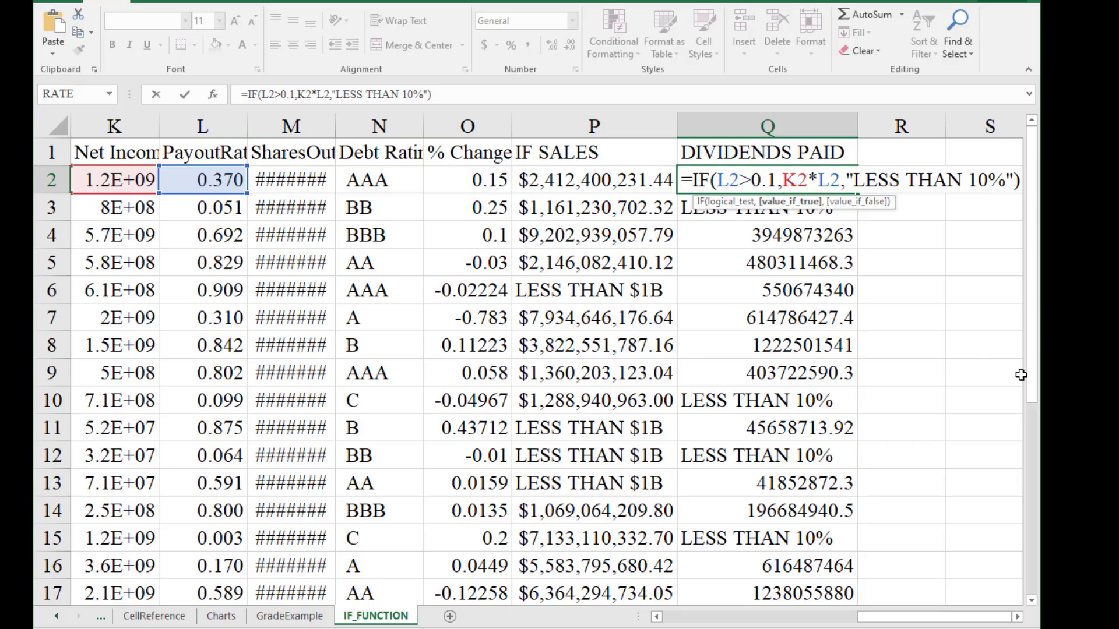
key(Right)
key(Right)
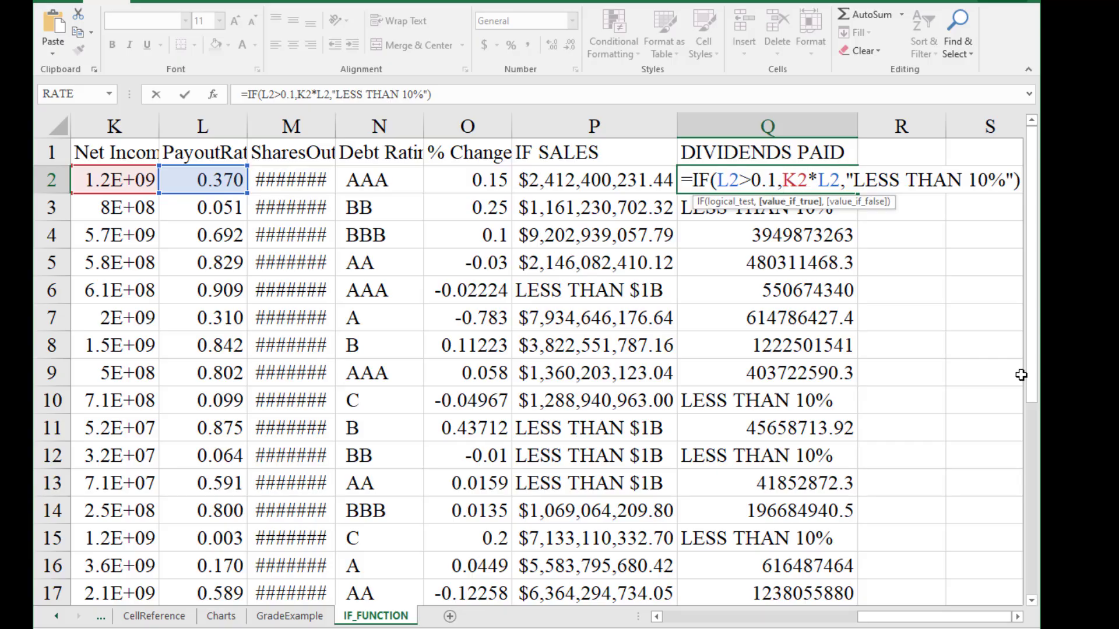